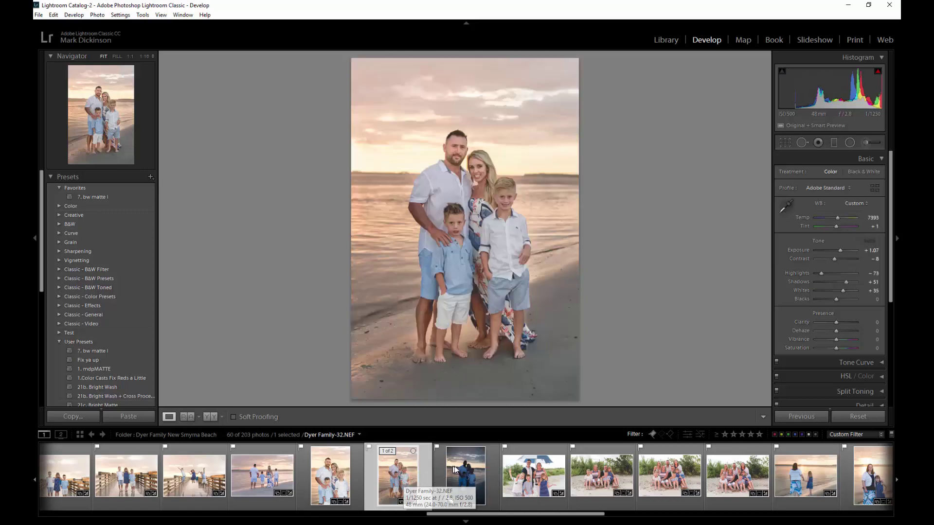
Select the unedited virtual copy of the beach family portrait and apply the 1. mdpMATTE preset
{"action": "left_click", "coordinate": [466, 469]}
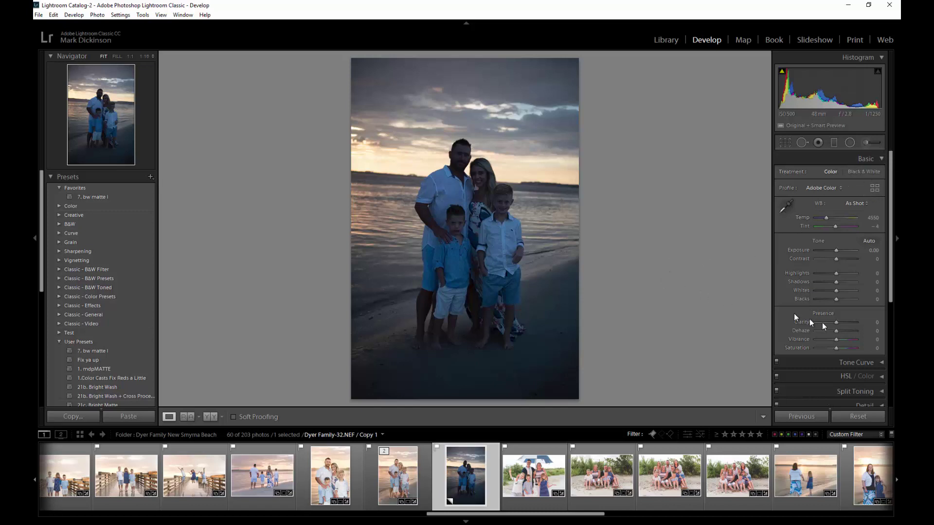
{"action": "left_click", "coordinate": [98, 370]}
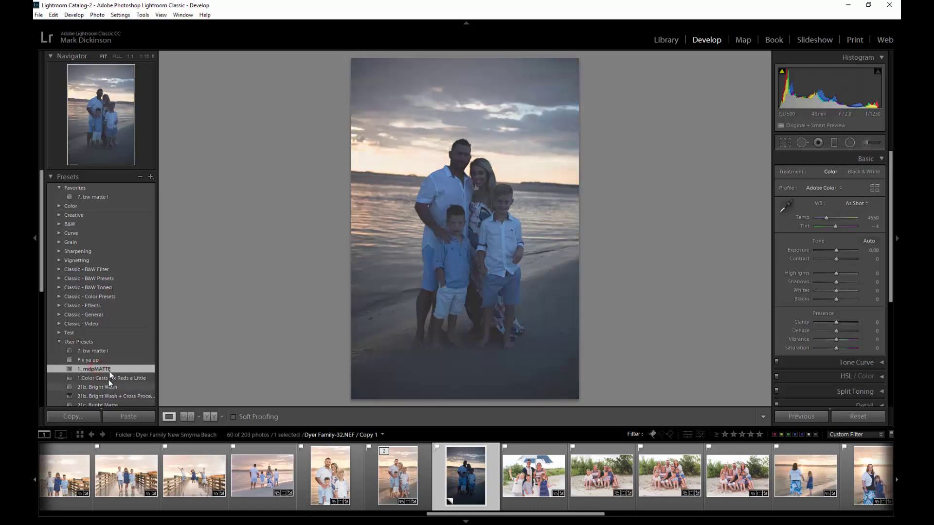
{"action": "key", "text": "r"}
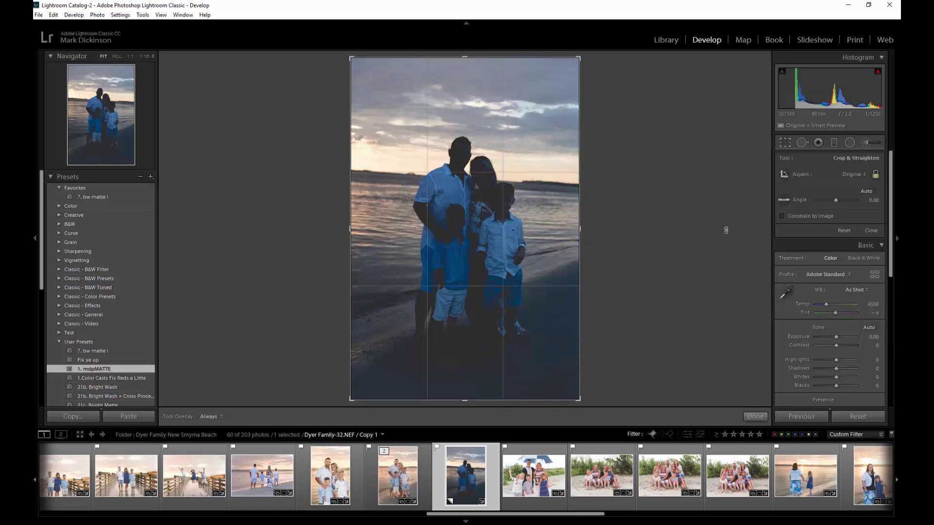
{"action": "key", "text": "r"}
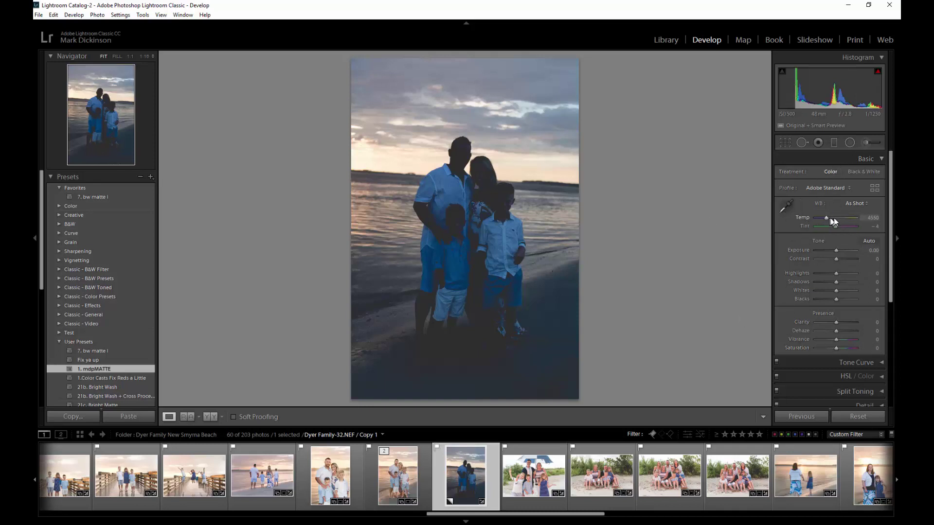
Set temperature to 7169, exposure to +1.18, highlights to -82, shadows to +44, whites to +24 and blacks to +6
{"action": "left_click_drag", "start_coordinate": [834, 218], "coordinate": [837, 220]}
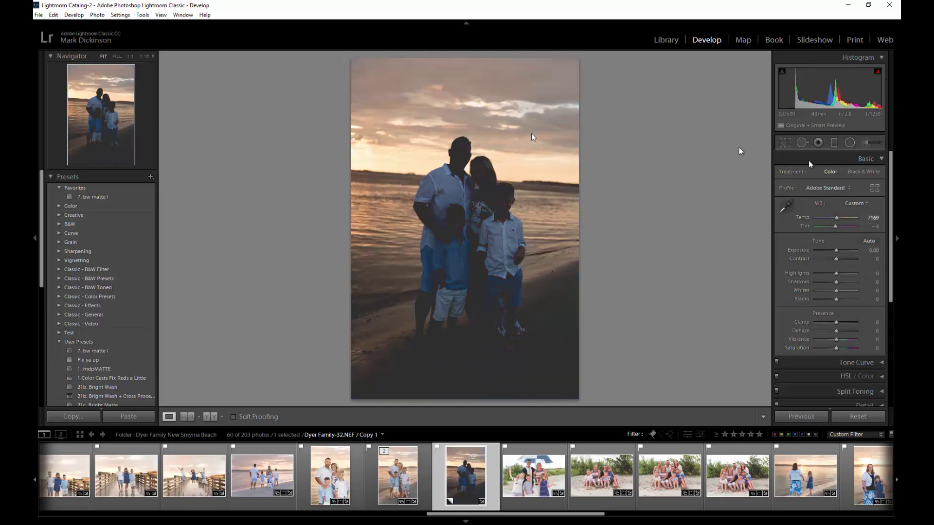
{"action": "left_click_drag", "start_coordinate": [836, 250], "coordinate": [840, 250]}
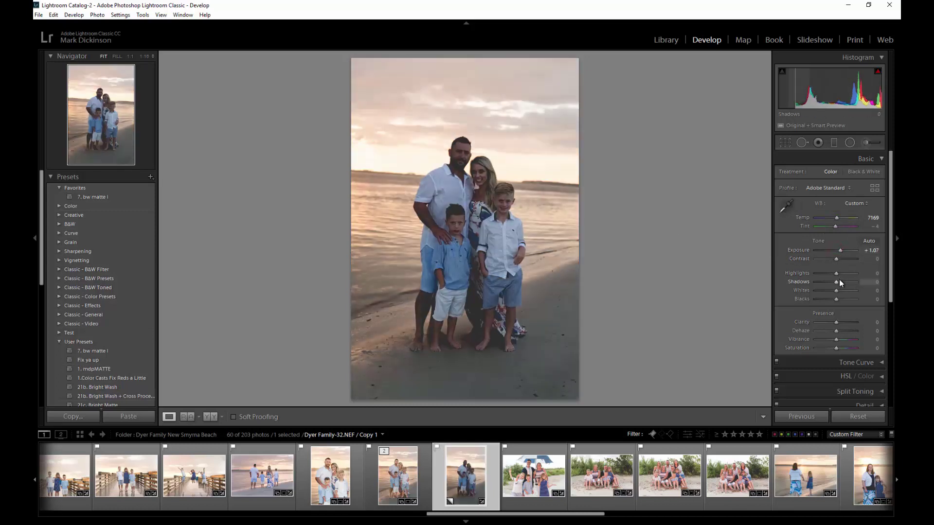
{"action": "mouse_move", "coordinate": [837, 281]}
{"action": "left_mouse_down"}
{"action": "mouse_move", "coordinate": [820, 276]}
{"action": "mouse_move", "coordinate": [842, 292]}
{"action": "left_mouse_up"}
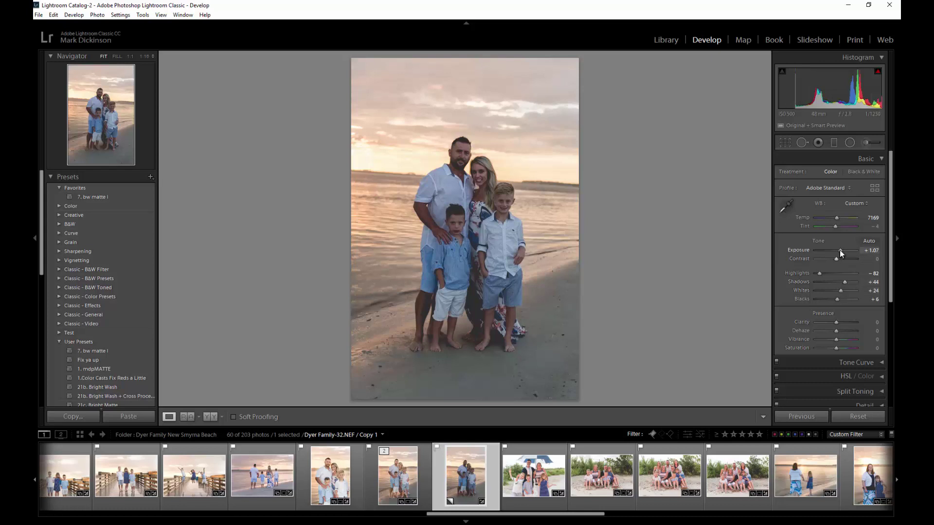
{"action": "left_click_drag", "start_coordinate": [840, 251], "coordinate": [841, 251]}
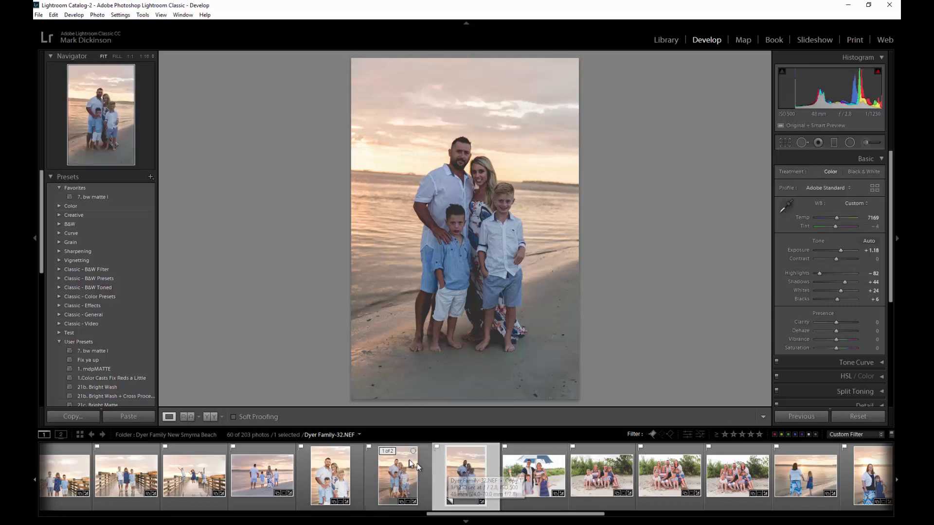
Paint a warming, brightening Adjustment Brush mask over the whole photo at brush size 35 with Auto Mask off
{"action": "left_click", "coordinate": [869, 143]}
{"action": "scroll", "coordinate": [480, 243], "scroll_direction": "up", "scroll_amount": 2}
{"action": "mouse_move", "coordinate": [479, 238]}
{"action": "left_mouse_down"}
{"action": "mouse_move", "coordinate": [462, 188]}
{"action": "mouse_move", "coordinate": [462, 309]}
{"action": "mouse_move", "coordinate": [481, 218]}
{"action": "mouse_move", "coordinate": [472, 173]}
{"action": "mouse_move", "coordinate": [468, 248]}
{"action": "mouse_move", "coordinate": [475, 236]}
{"action": "mouse_move", "coordinate": [456, 335]}
{"action": "mouse_move", "coordinate": [494, 286]}
{"action": "mouse_move", "coordinate": [462, 349]}
{"action": "mouse_move", "coordinate": [476, 263]}
{"action": "left_mouse_up"}
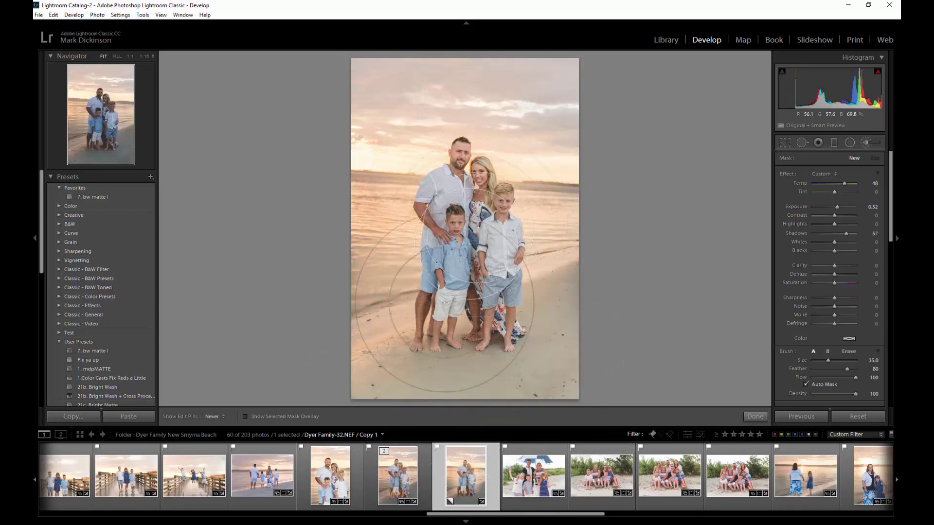
{"action": "left_click", "coordinate": [806, 384]}
{"action": "key", "text": "h"}
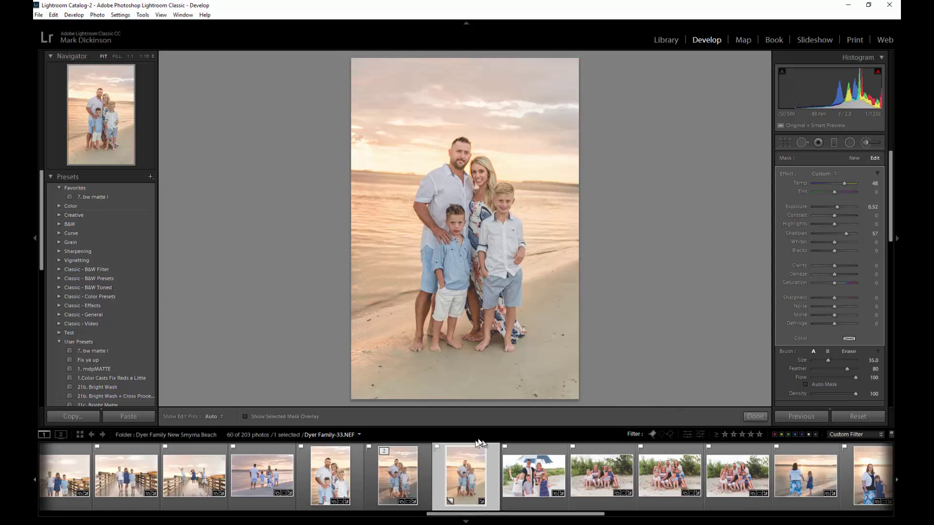
Switch the Adjustment Brush to Erase and set its flow to 87
{"action": "key", "text": "alt"}
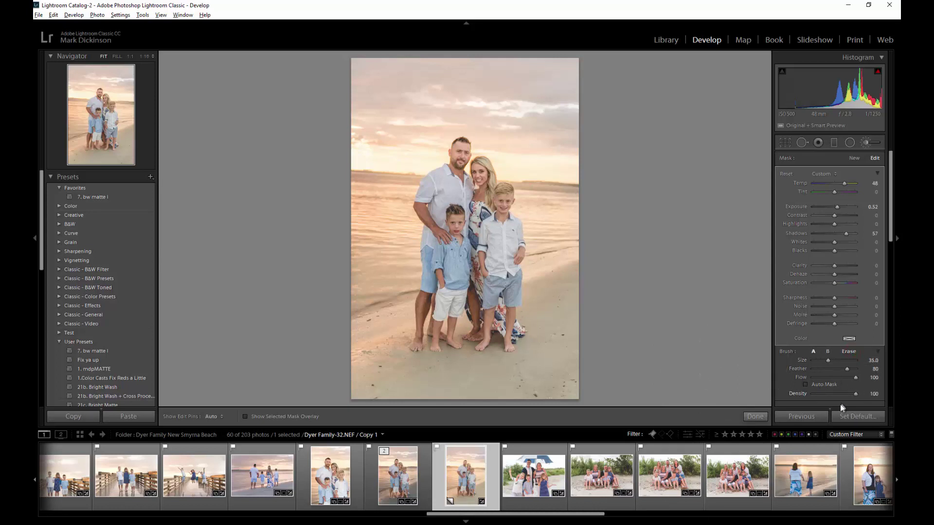
{"action": "left_click", "coordinate": [813, 350], "text": "alt"}
{"action": "left_click_drag", "start_coordinate": [850, 382], "coordinate": [820, 387]}
{"action": "left_click_drag", "start_coordinate": [849, 379], "coordinate": [851, 381]}
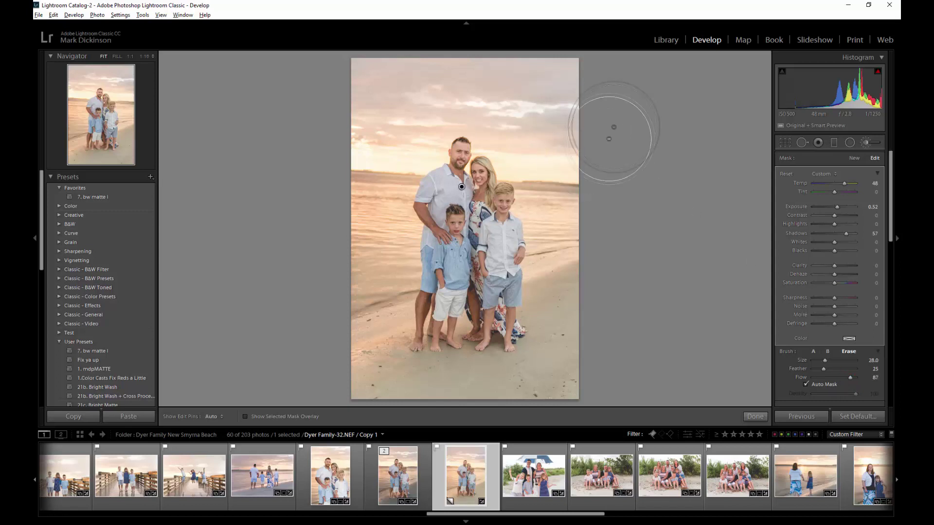
Enlarge the eraser to size 75 and erase the brush adjustment from the outer right edge of the sand
{"action": "scroll", "coordinate": [612, 158], "scroll_direction": "up", "scroll_amount": 3}
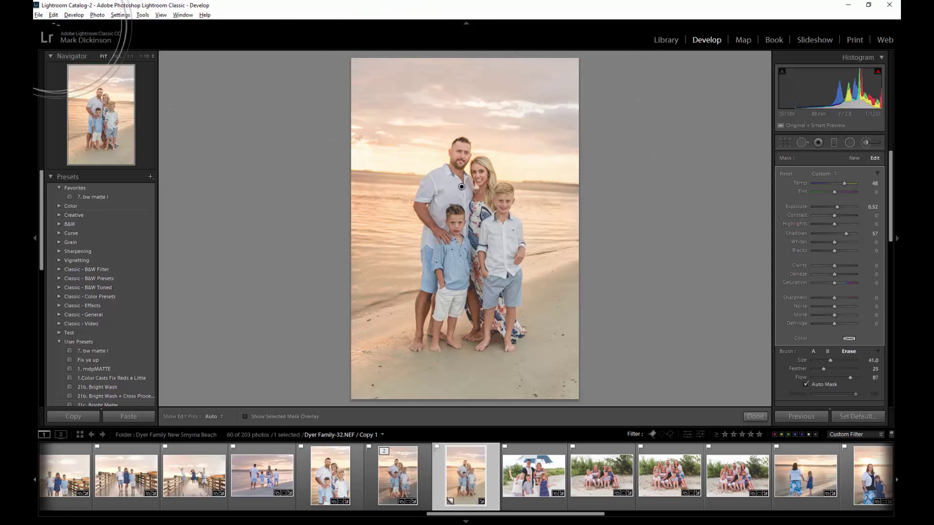
{"action": "left_click", "coordinate": [152, 57]}
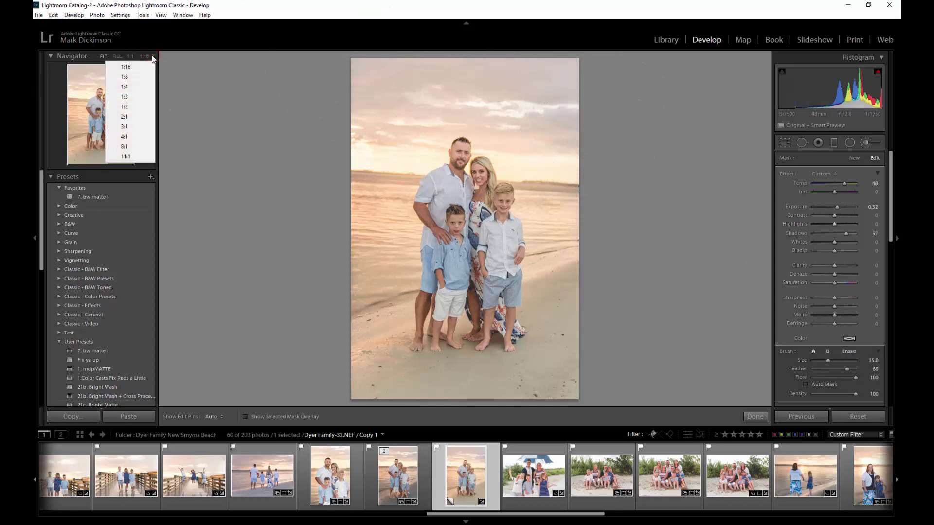
{"action": "left_click", "coordinate": [143, 68]}
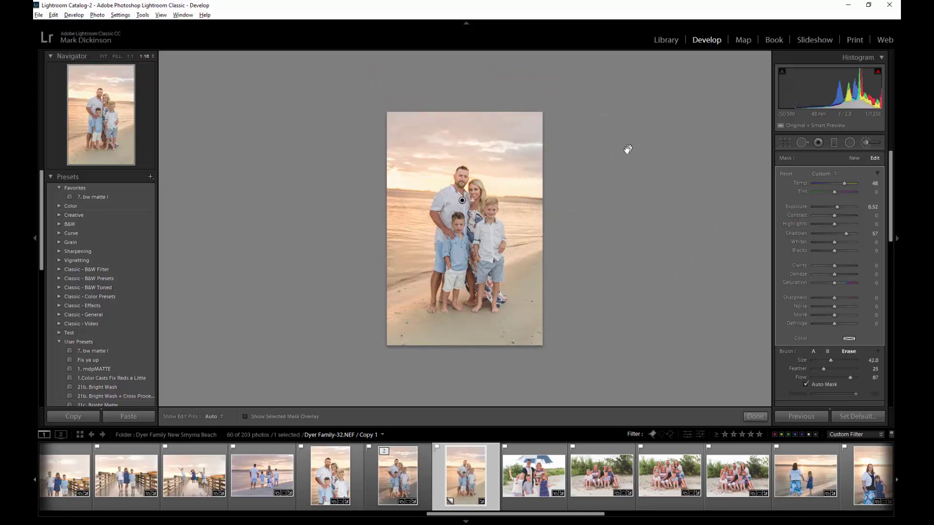
{"action": "scroll", "coordinate": [529, 154], "scroll_direction": "up", "scroll_amount": 3}
{"action": "scroll", "coordinate": [553, 151], "scroll_direction": "up", "scroll_amount": 10}
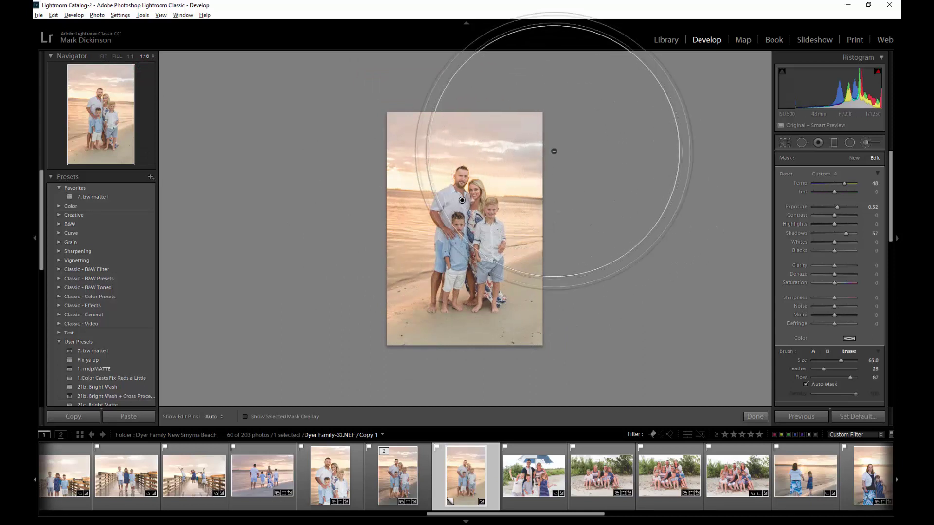
{"action": "scroll", "coordinate": [688, 124], "scroll_direction": "up", "scroll_amount": 2}
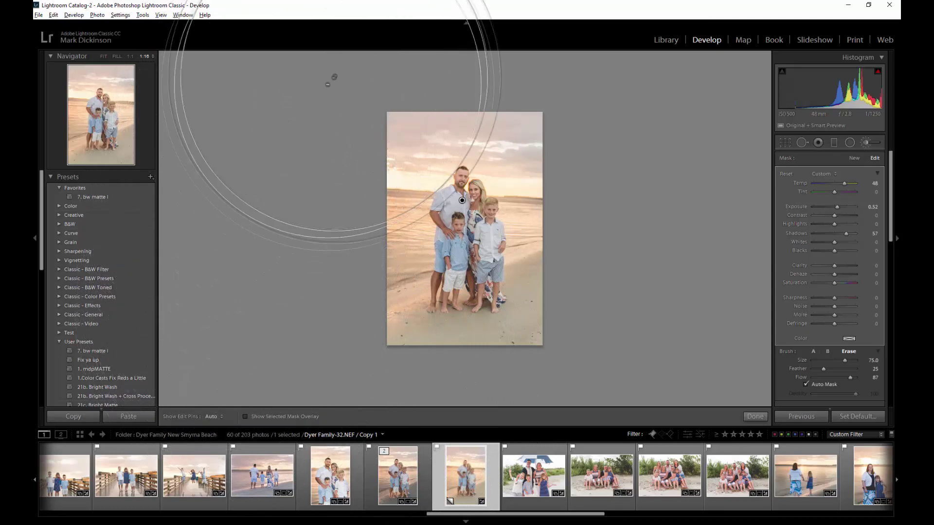
{"action": "key", "text": "h"}
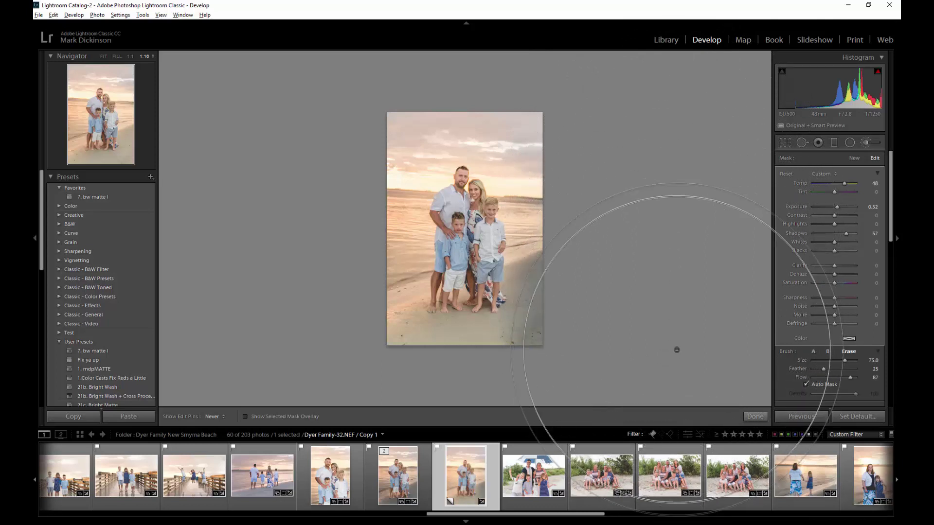
{"action": "left_click_drag", "start_coordinate": [616, 427], "coordinate": [618, 423]}
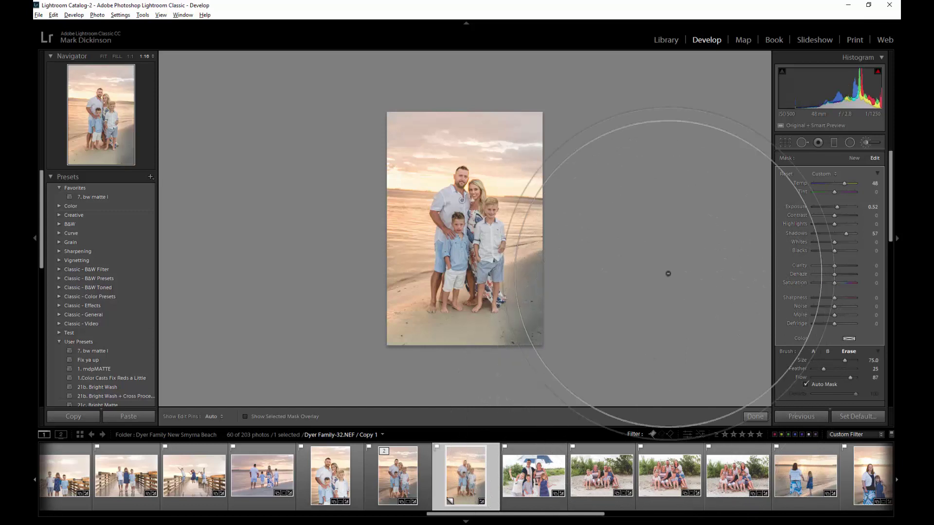
Reduce the eraser to size 55, erase the adjustment along the photo's lower and right edges, and set edit pins to Auto
{"action": "scroll", "coordinate": [662, 302], "scroll_direction": "down", "scroll_amount": 10}
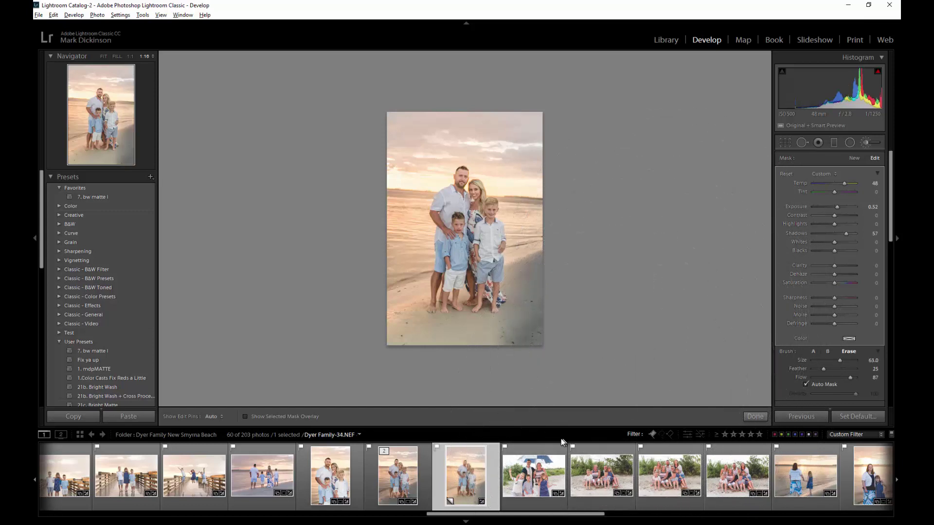
{"action": "scroll", "coordinate": [558, 396], "scroll_direction": "down", "scroll_amount": 9}
{"action": "mouse_move", "coordinate": [556, 401]}
{"action": "left_mouse_down"}
{"action": "mouse_move", "coordinate": [467, 424]}
{"action": "mouse_move", "coordinate": [437, 412]}
{"action": "mouse_move", "coordinate": [381, 412]}
{"action": "mouse_move", "coordinate": [317, 347]}
{"action": "mouse_move", "coordinate": [333, 231]}
{"action": "mouse_move", "coordinate": [331, 259]}
{"action": "mouse_move", "coordinate": [335, 250]}
{"action": "mouse_move", "coordinate": [324, 201]}
{"action": "mouse_move", "coordinate": [359, 115]}
{"action": "mouse_move", "coordinate": [380, 108]}
{"action": "mouse_move", "coordinate": [392, 78]}
{"action": "mouse_move", "coordinate": [424, 65]}
{"action": "mouse_move", "coordinate": [523, 77]}
{"action": "mouse_move", "coordinate": [529, 96]}
{"action": "mouse_move", "coordinate": [555, 109]}
{"action": "mouse_move", "coordinate": [563, 134]}
{"action": "mouse_move", "coordinate": [592, 143]}
{"action": "mouse_move", "coordinate": [607, 215]}
{"action": "mouse_move", "coordinate": [601, 270]}
{"action": "mouse_move", "coordinate": [612, 304]}
{"action": "mouse_move", "coordinate": [603, 308]}
{"action": "mouse_move", "coordinate": [603, 297]}
{"action": "mouse_move", "coordinate": [602, 323]}
{"action": "mouse_move", "coordinate": [546, 401]}
{"action": "mouse_move", "coordinate": [486, 422]}
{"action": "mouse_move", "coordinate": [501, 407]}
{"action": "mouse_move", "coordinate": [538, 396]}
{"action": "mouse_move", "coordinate": [430, 418]}
{"action": "left_mouse_up"}
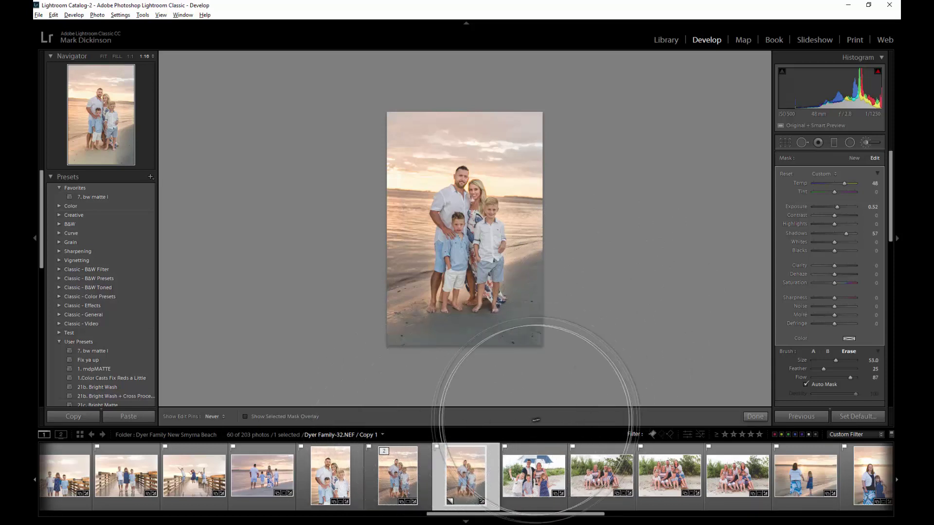
{"action": "left_click", "coordinate": [215, 416]}
{"action": "left_click", "coordinate": [214, 400]}
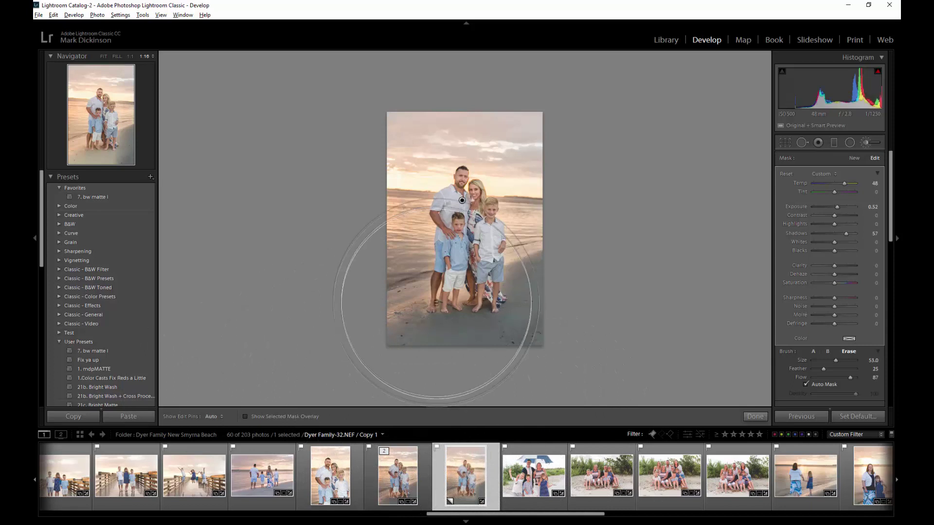
{"action": "left_click_drag", "start_coordinate": [623, 177], "coordinate": [597, 175]}
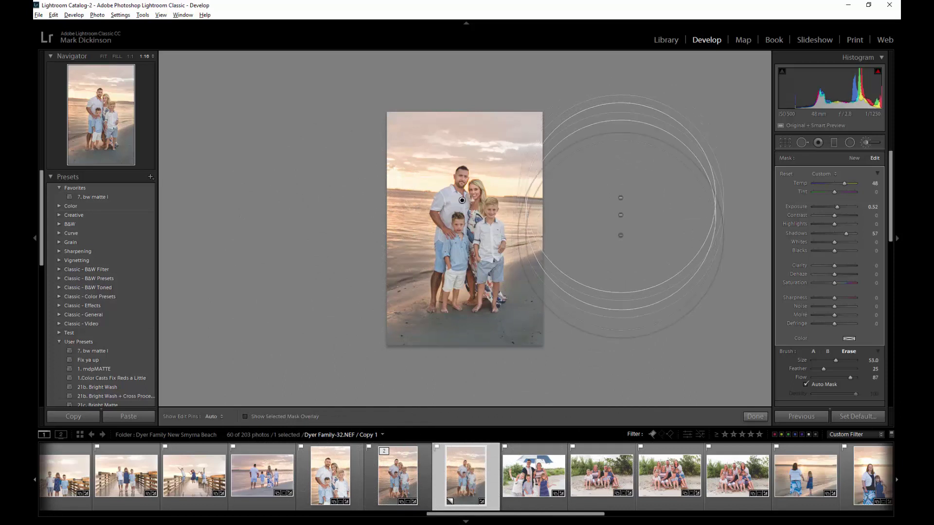
Erase more of the adjustment from the sand beside the family and the bright sky above the horizon
{"action": "key", "text": "alt"}
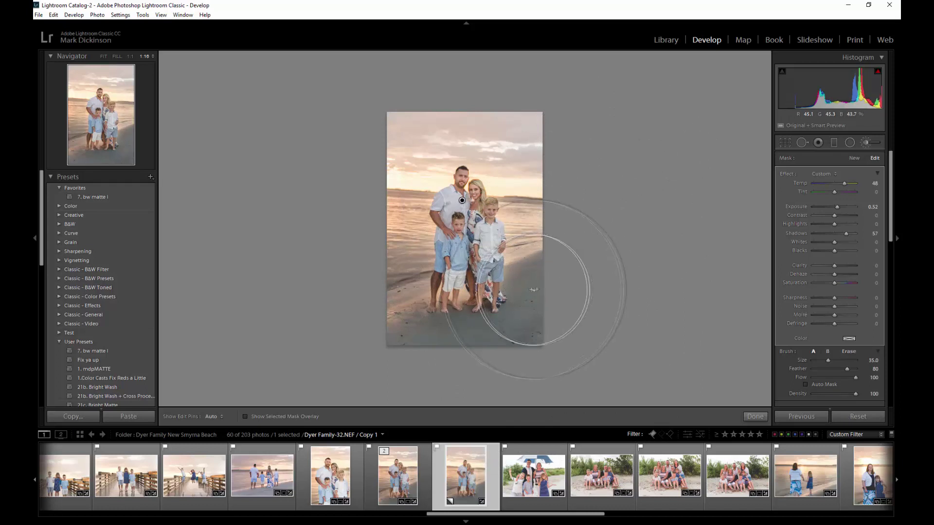
{"action": "key", "text": "alt"}
{"action": "key", "text": "h"}
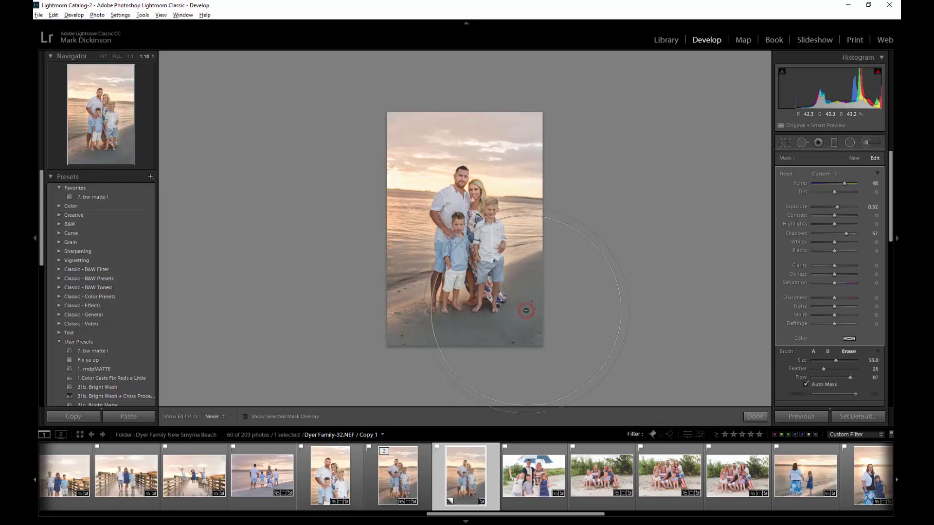
{"action": "key", "text": "h"}
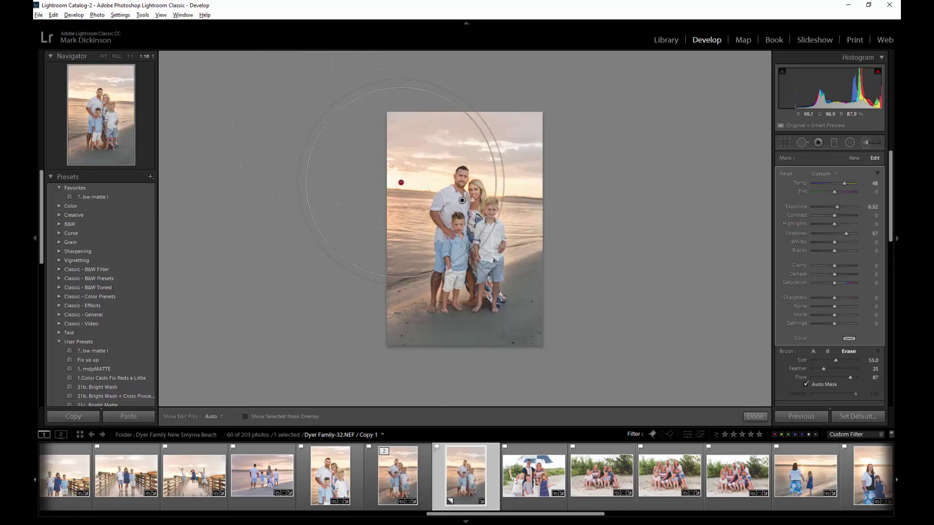
{"action": "key", "text": "h"}
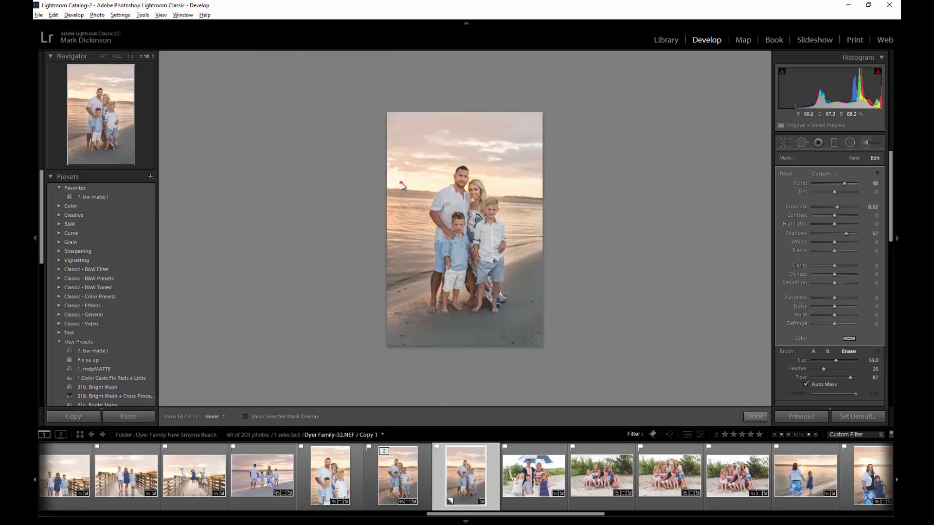
{"action": "key", "text": "h"}
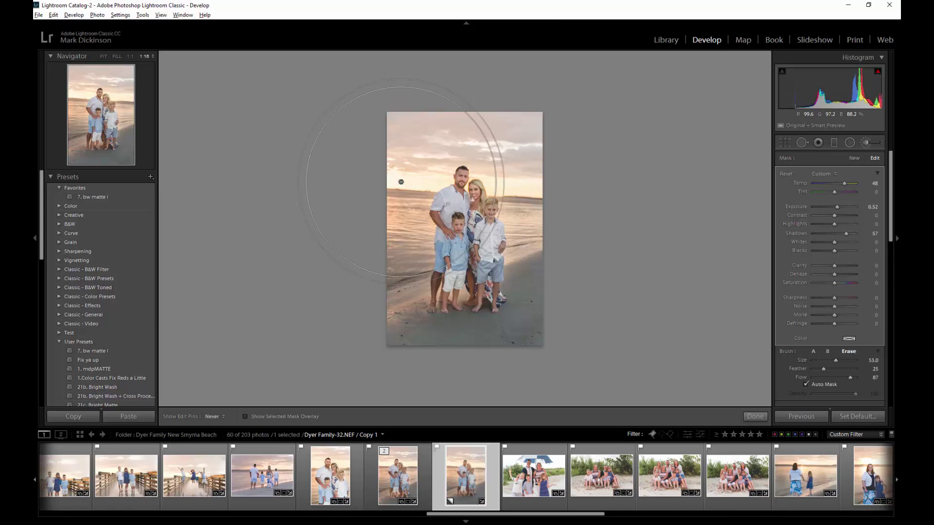
{"action": "key", "text": "h"}
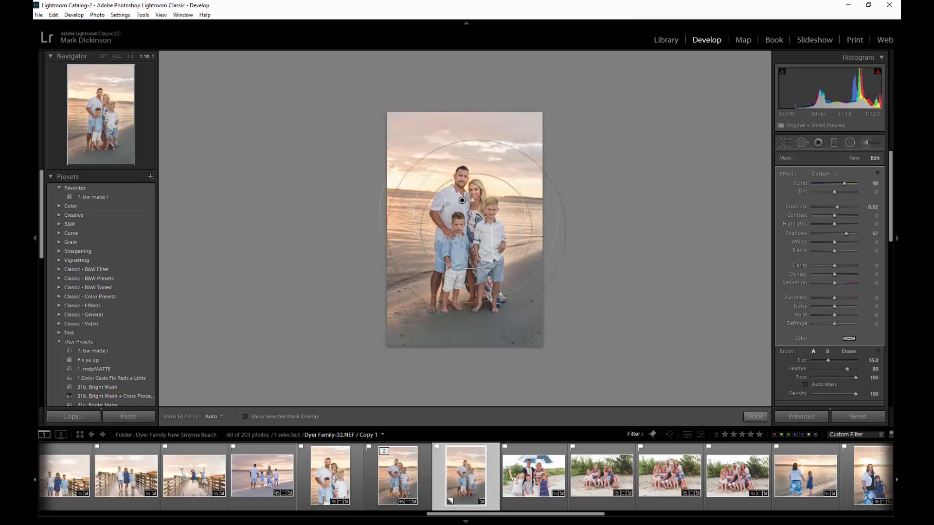
Fit the whole photo in view and paint the brightening adjustment back over the two boys with a smaller brush
{"action": "scroll", "coordinate": [486, 261], "scroll_direction": "down", "scroll_amount": 1}
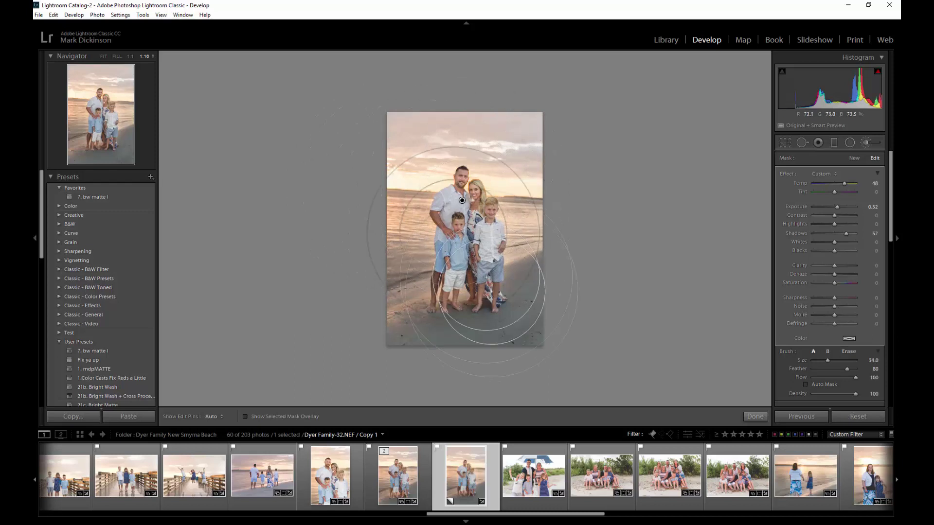
{"action": "left_click", "coordinate": [115, 56]}
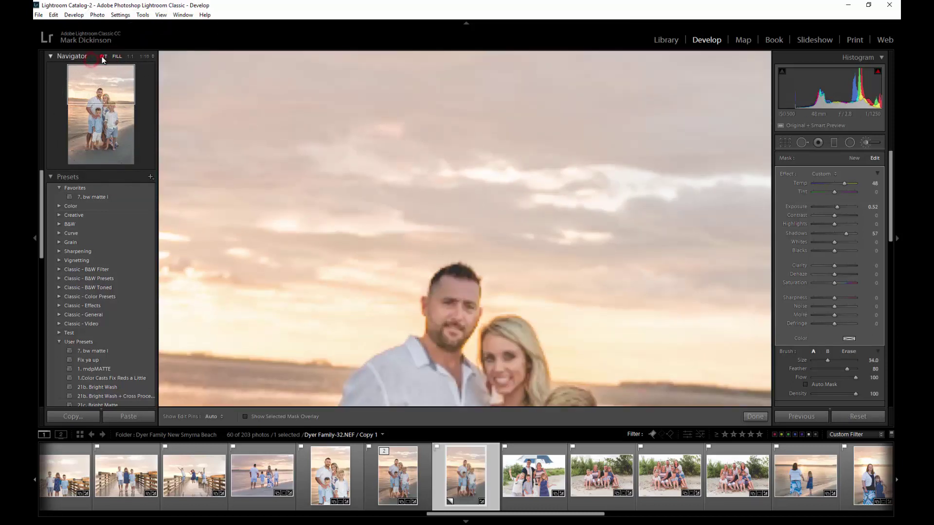
{"action": "left_click", "coordinate": [101, 56]}
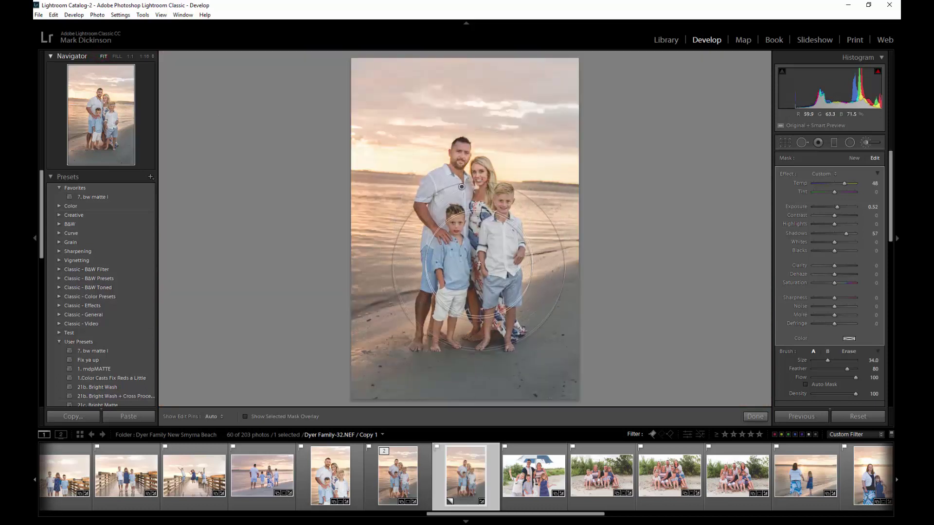
{"action": "scroll", "coordinate": [478, 268], "scroll_direction": "down", "scroll_amount": 1}
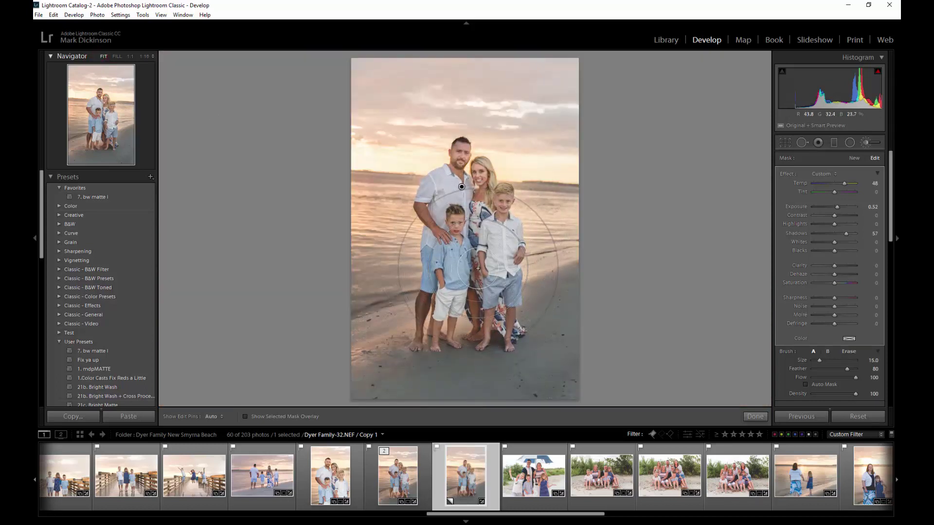
{"action": "scroll", "coordinate": [478, 268], "scroll_direction": "down", "scroll_amount": 1}
{"action": "key", "text": "h"}
{"action": "mouse_move", "coordinate": [497, 267]}
{"action": "left_mouse_down"}
{"action": "mouse_move", "coordinate": [498, 304]}
{"action": "mouse_move", "coordinate": [497, 292]}
{"action": "mouse_move", "coordinate": [489, 310]}
{"action": "mouse_move", "coordinate": [480, 293]}
{"action": "mouse_move", "coordinate": [481, 311]}
{"action": "mouse_move", "coordinate": [490, 305]}
{"action": "mouse_move", "coordinate": [477, 309]}
{"action": "mouse_move", "coordinate": [462, 291]}
{"action": "mouse_move", "coordinate": [439, 320]}
{"action": "mouse_move", "coordinate": [455, 300]}
{"action": "left_mouse_up"}
Reduce the eraser to size 36 and erase the brightening adjustment from the water on the family's left side
{"action": "key", "text": "alt"}
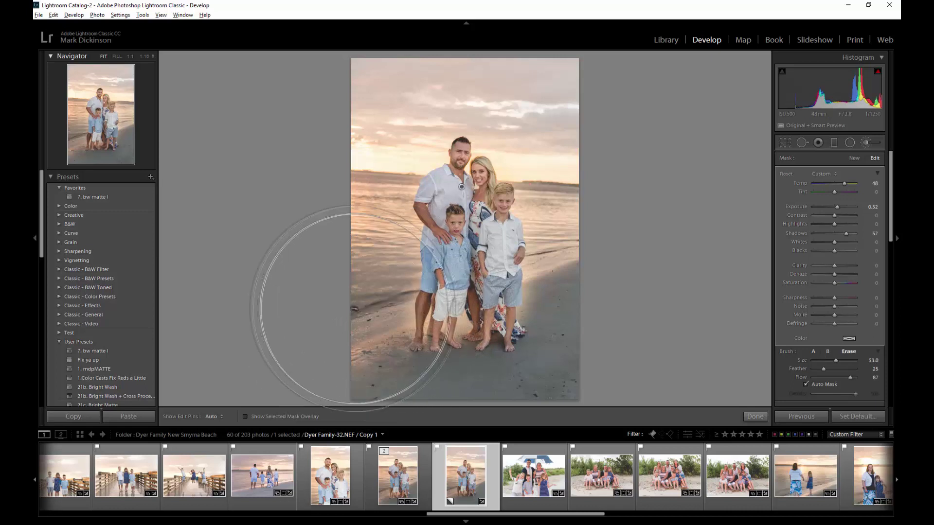
{"action": "scroll", "coordinate": [326, 314], "scroll_direction": "down", "scroll_amount": 5}
{"action": "scroll", "coordinate": [320, 298], "scroll_direction": "down", "scroll_amount": 2}
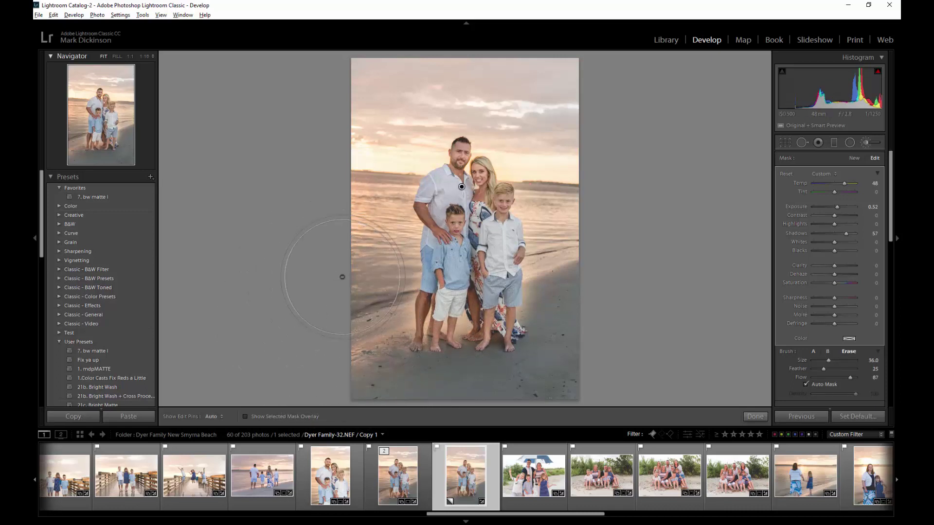
{"action": "key", "text": "h"}
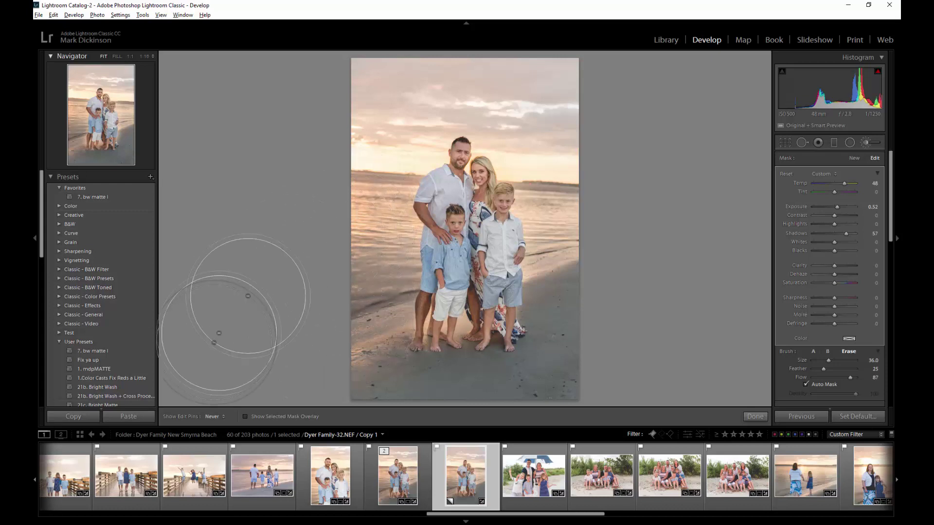
{"action": "key", "text": "h"}
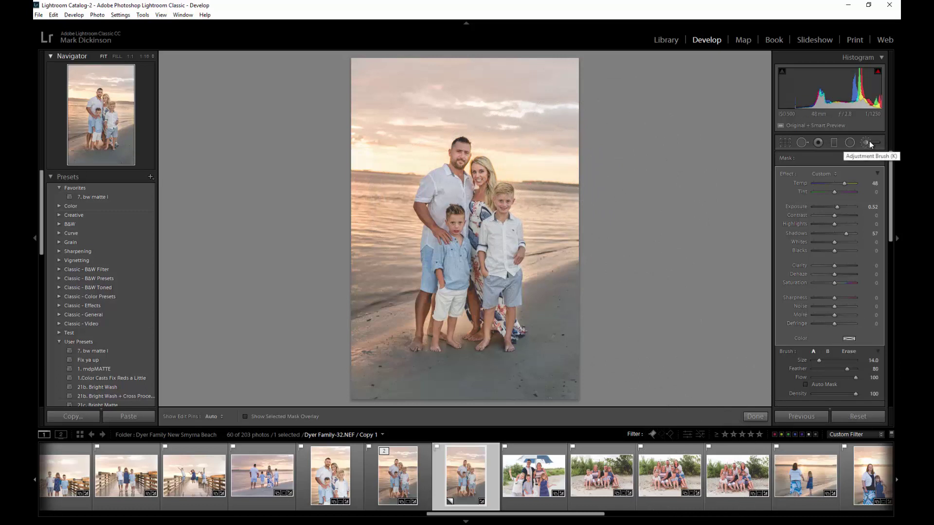
Straighten the photo to a crop angle of -2.56 so the horizon is level, and apply the crop
{"action": "left_click", "coordinate": [785, 142]}
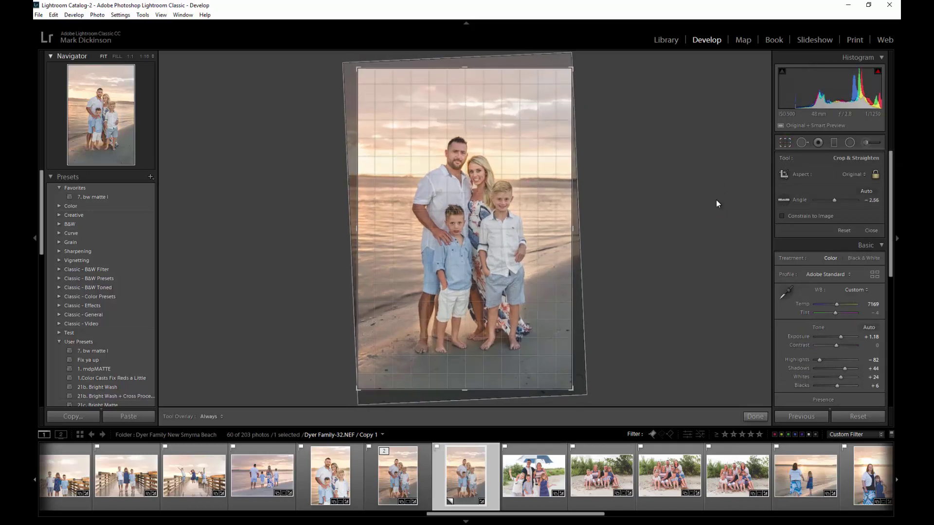
{"action": "key", "text": "r"}
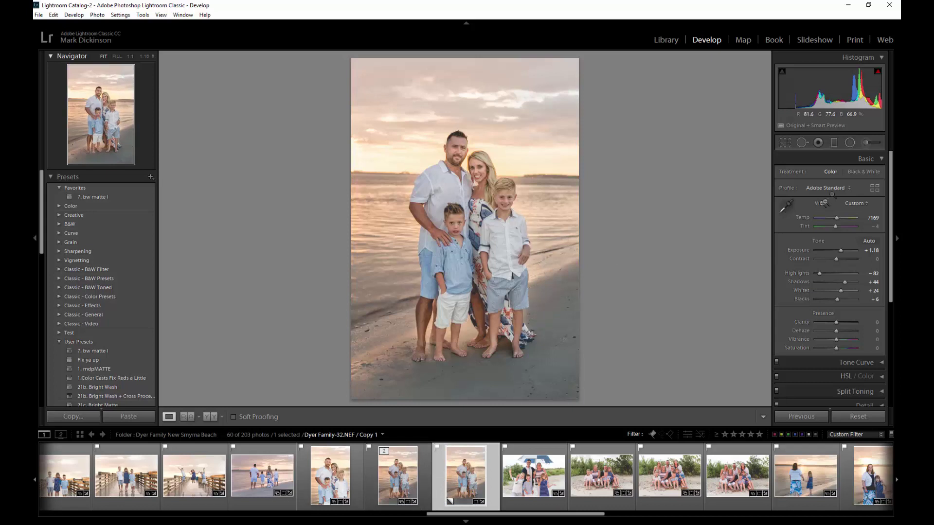
Reselect the family's brush adjustment, check its mask, and erase it from the sky and the sand's right edge with a size 33 eraser
{"action": "left_click", "coordinate": [867, 143]}
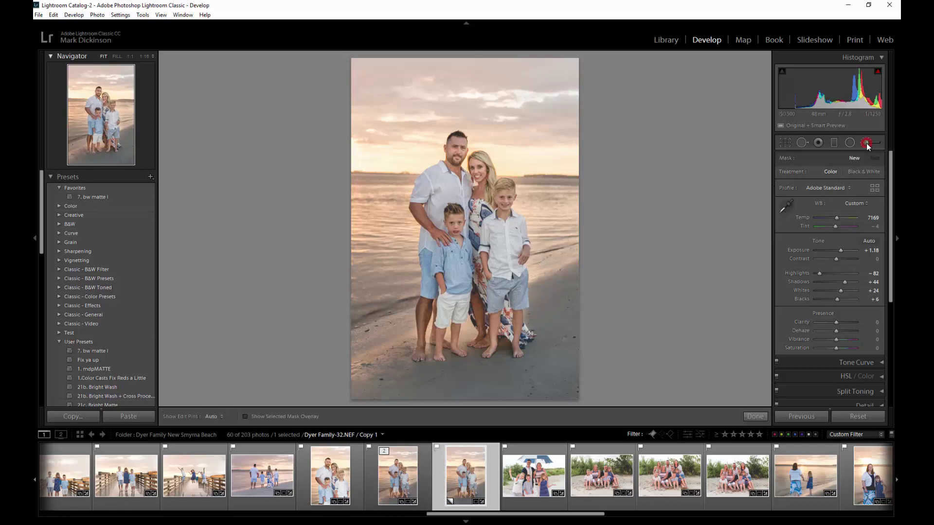
{"action": "left_click", "coordinate": [459, 185]}
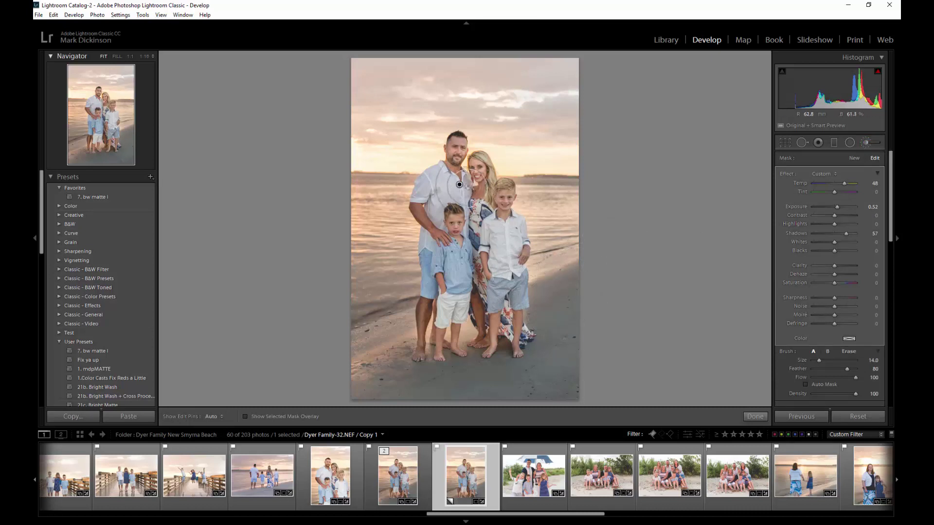
{"action": "mouse_move", "coordinate": [459, 185]}
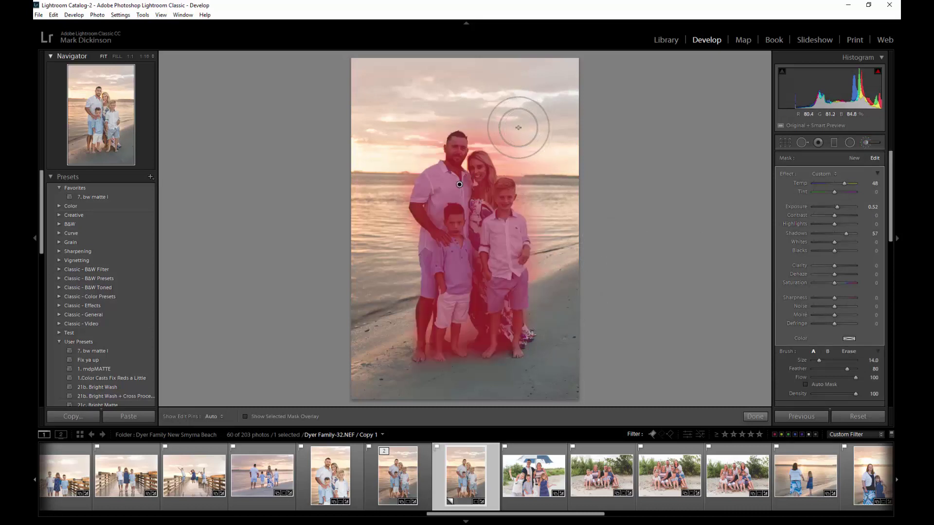
{"action": "key", "text": "alt"}
{"action": "key", "text": "h"}
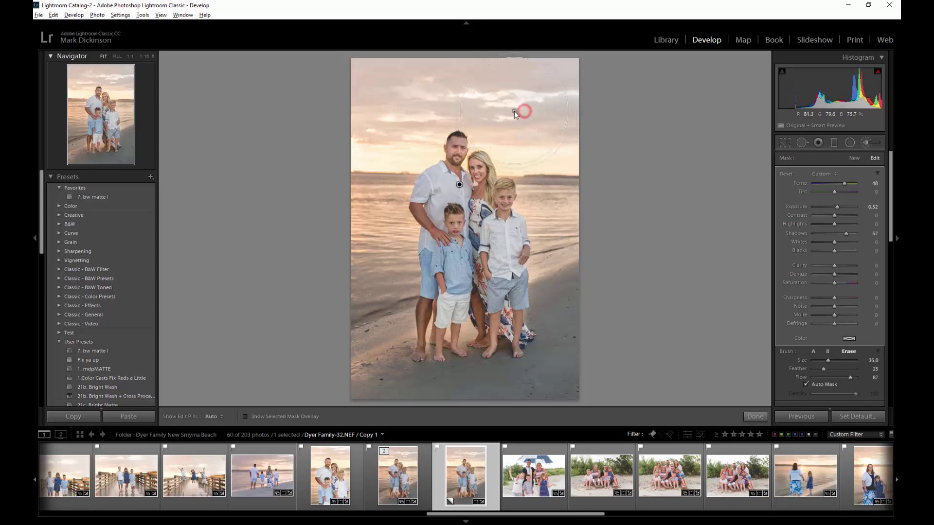
{"action": "scroll", "coordinate": [515, 117], "scroll_direction": "down", "scroll_amount": 3}
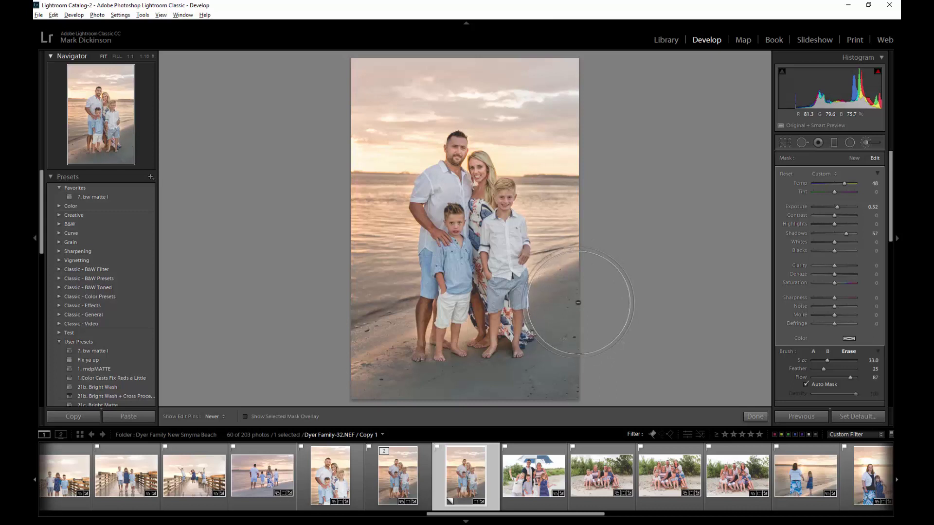
{"action": "left_click_drag", "start_coordinate": [578, 310], "coordinate": [586, 300]}
{"action": "scroll", "coordinate": [399, 373], "scroll_direction": "up", "scroll_amount": 2}
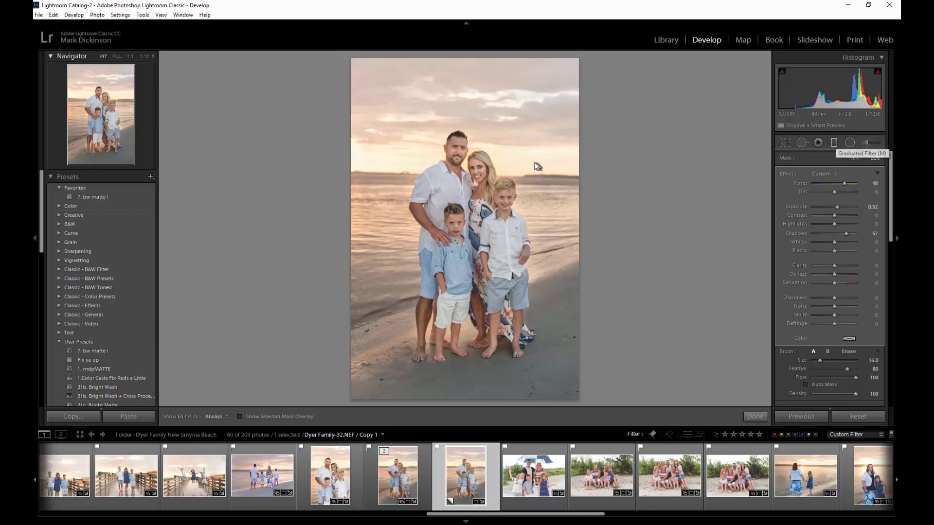
Draw a narrow Graduated Filter downward across the horizon so that it covers the sky
{"action": "key", "text": "m"}
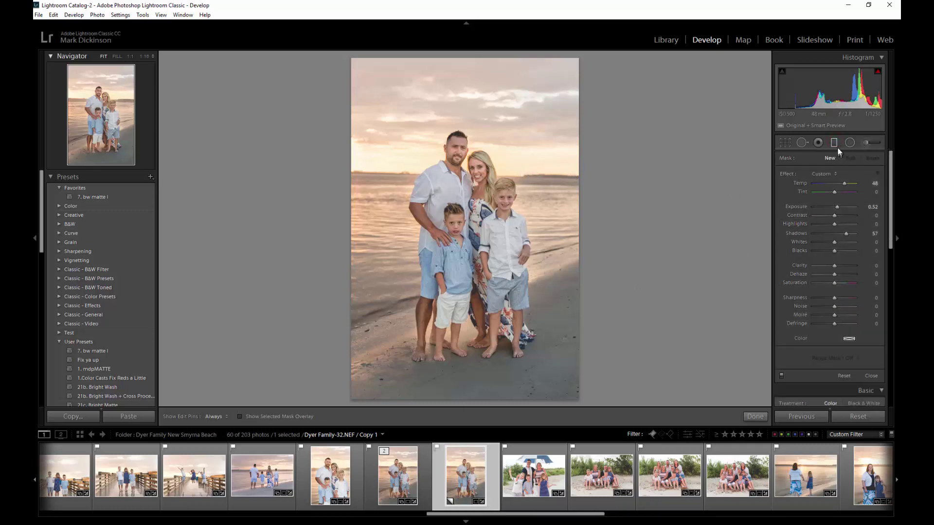
{"action": "left_click", "coordinate": [835, 142]}
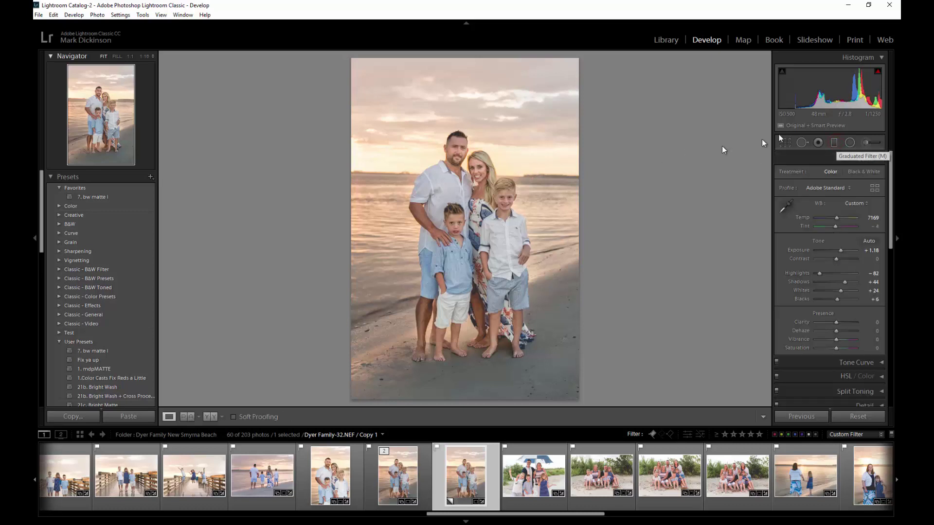
{"action": "left_click", "coordinate": [843, 144]}
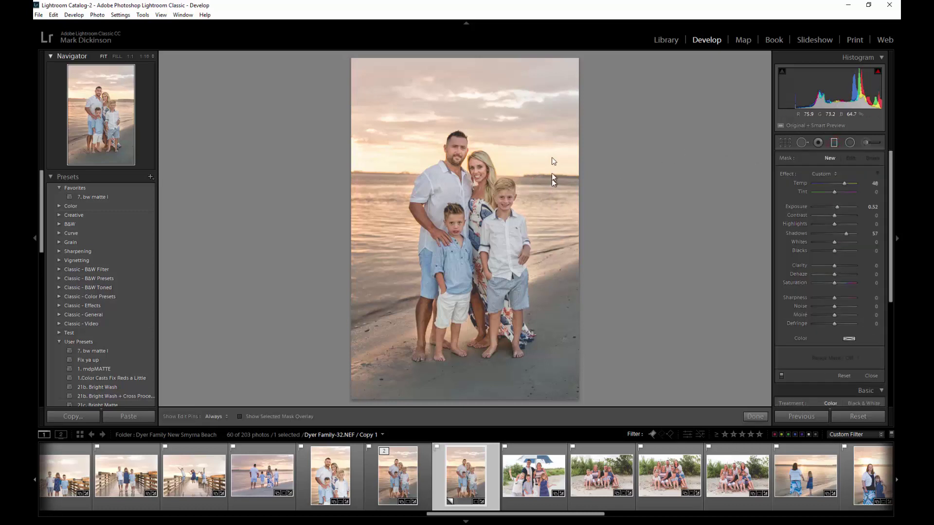
{"action": "left_click_drag", "start_coordinate": [543, 160], "coordinate": [542, 188]}
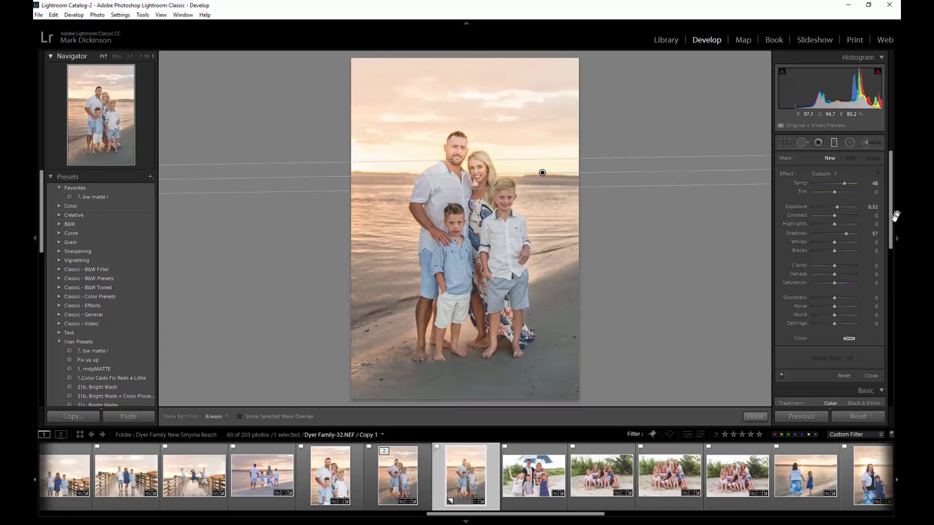
Reset the sky filter's temperature and shadows, and set its exposure to -0.87 and highlights to -72
{"action": "left_click_drag", "start_coordinate": [837, 207], "coordinate": [831, 207]}
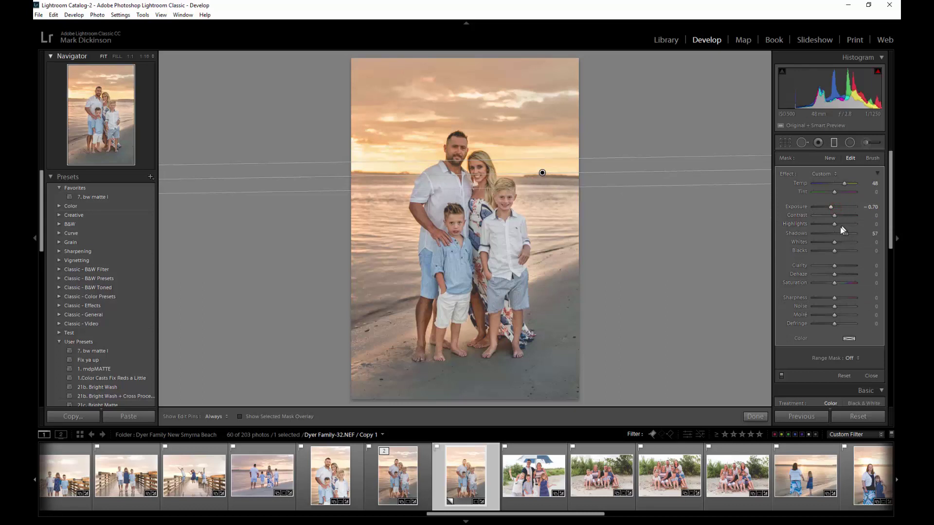
{"action": "double_click", "coordinate": [844, 234]}
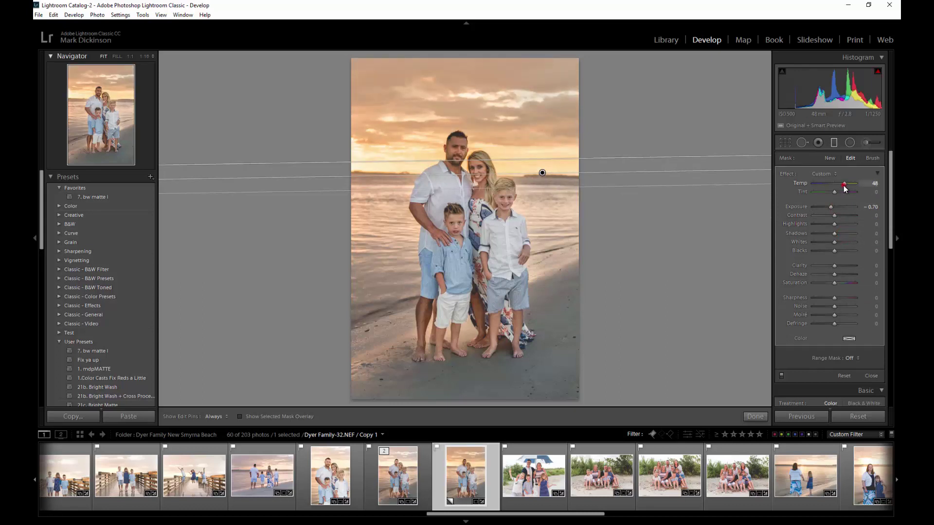
{"action": "double_click", "coordinate": [843, 185]}
{"action": "double_click", "coordinate": [834, 225]}
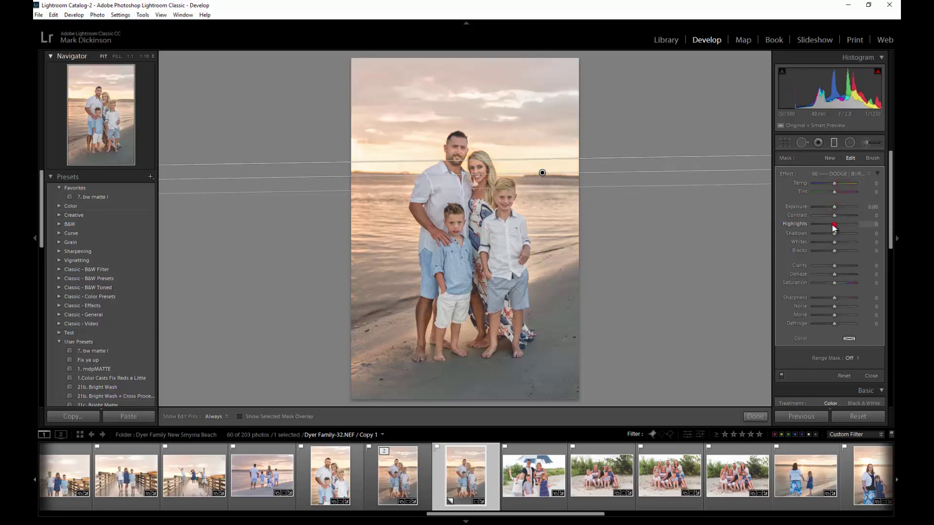
{"action": "left_click_drag", "start_coordinate": [835, 207], "coordinate": [830, 207]}
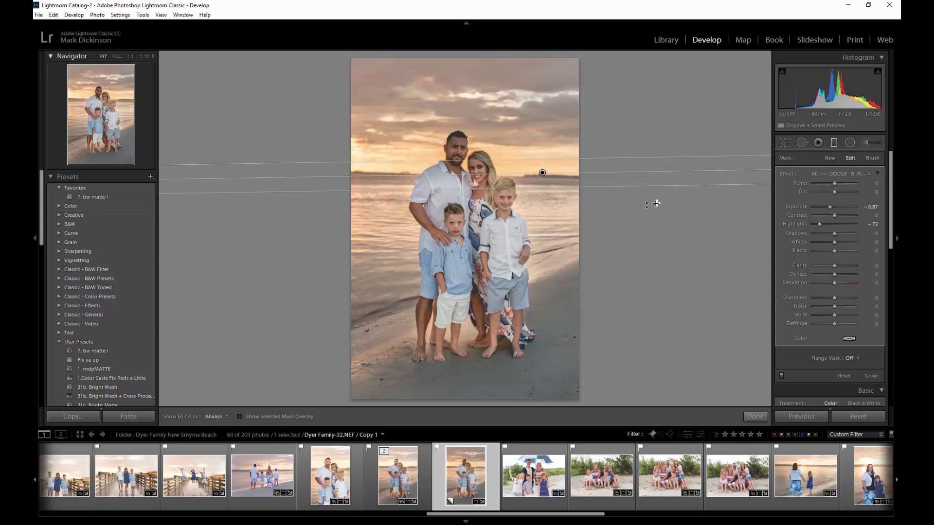
Erase the Graduated Filter from the parents' faces with its brush at size 21 and Auto Mask on
{"action": "left_click", "coordinate": [873, 159]}
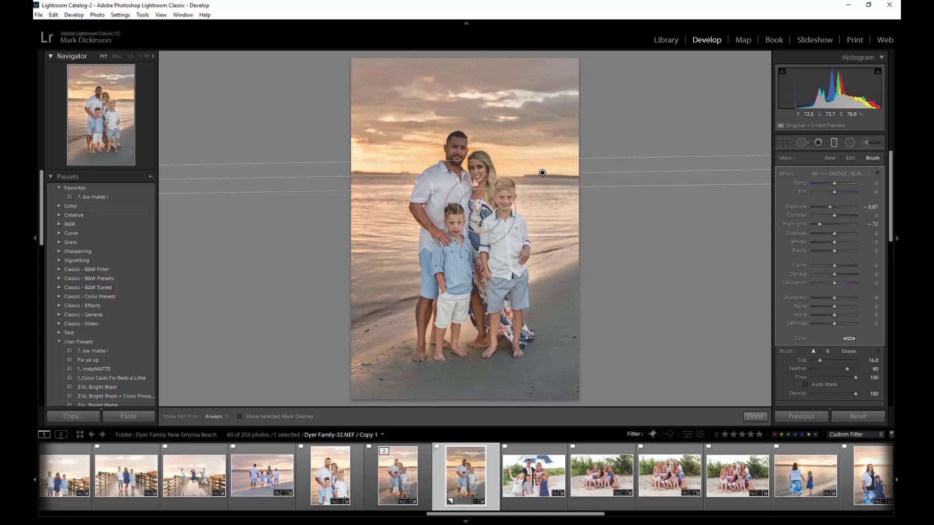
{"action": "key", "text": "alt"}
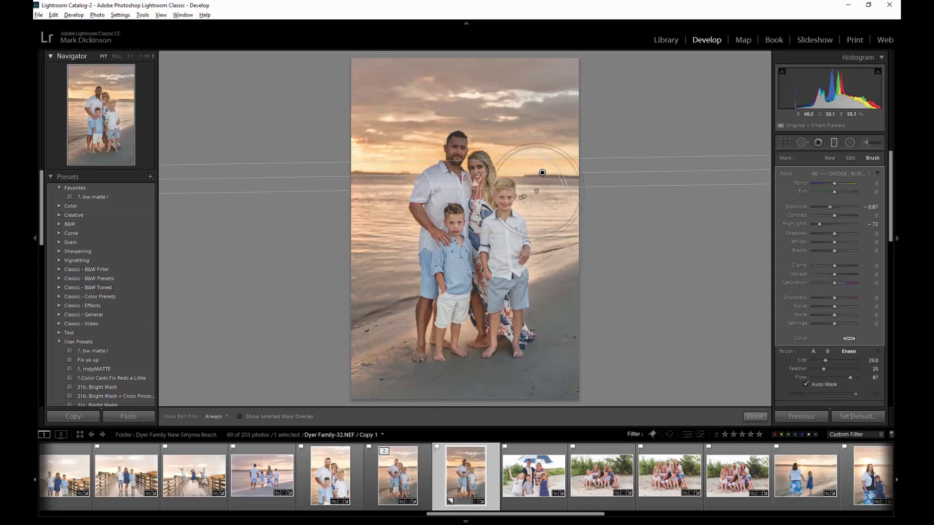
{"action": "scroll", "coordinate": [462, 219], "scroll_direction": "down", "scroll_amount": 4}
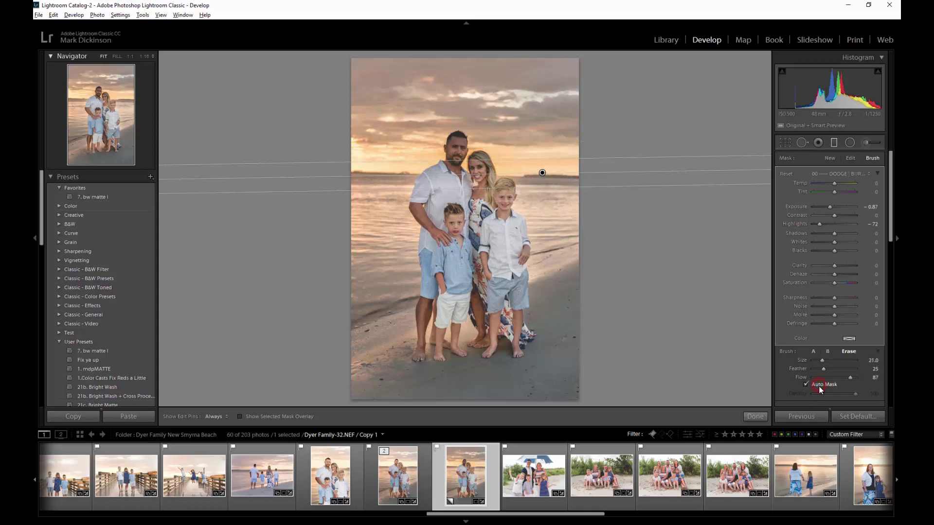
{"action": "key", "text": "h"}
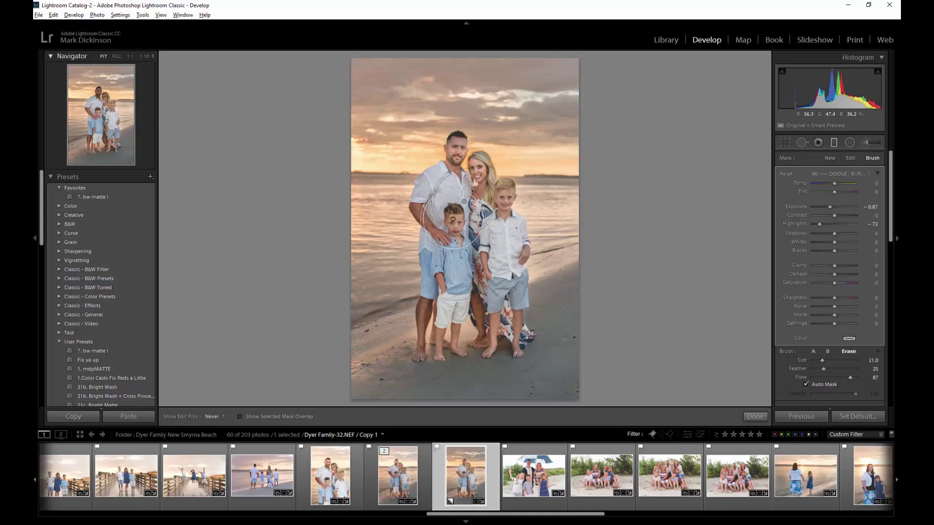
{"action": "key", "text": "h"}
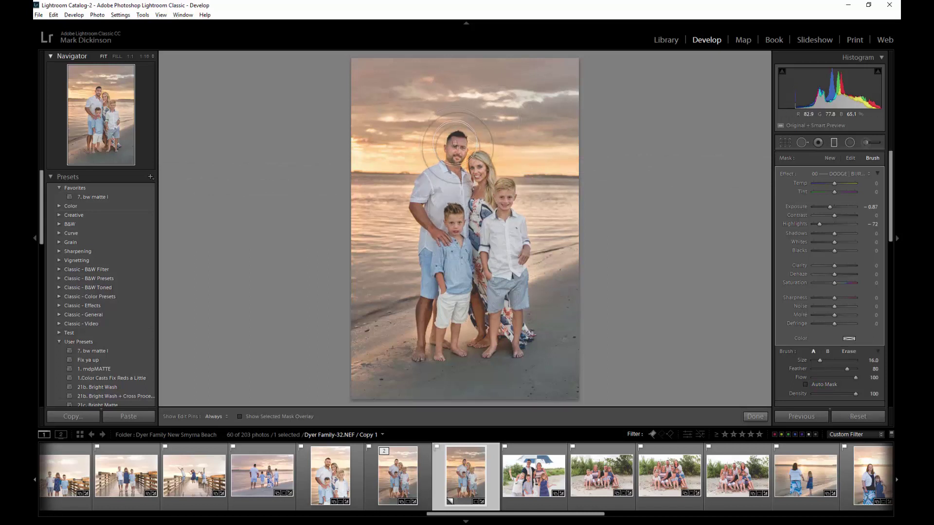
Erase the Graduated Filter from the man's dark hair with a size 15 Auto Mask eraser
{"action": "key", "text": "alt"}
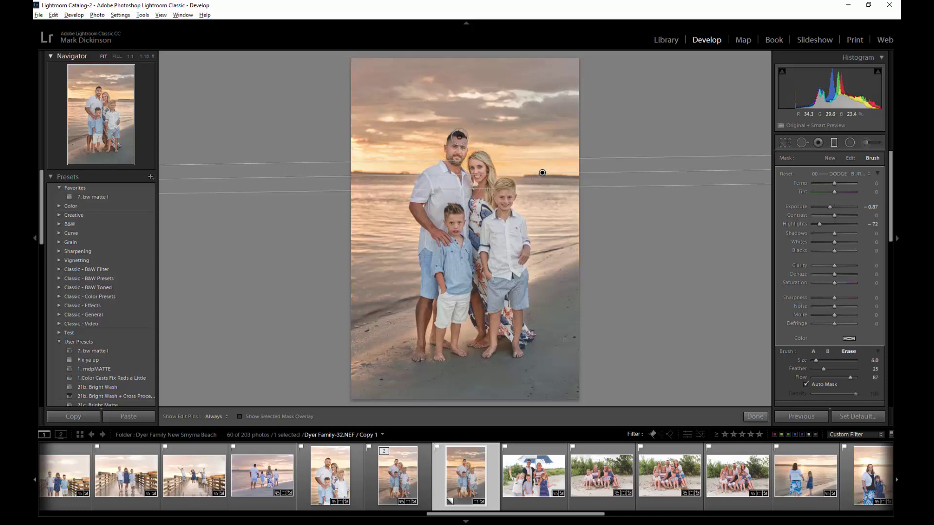
{"action": "key", "text": "ctrl+minus"}
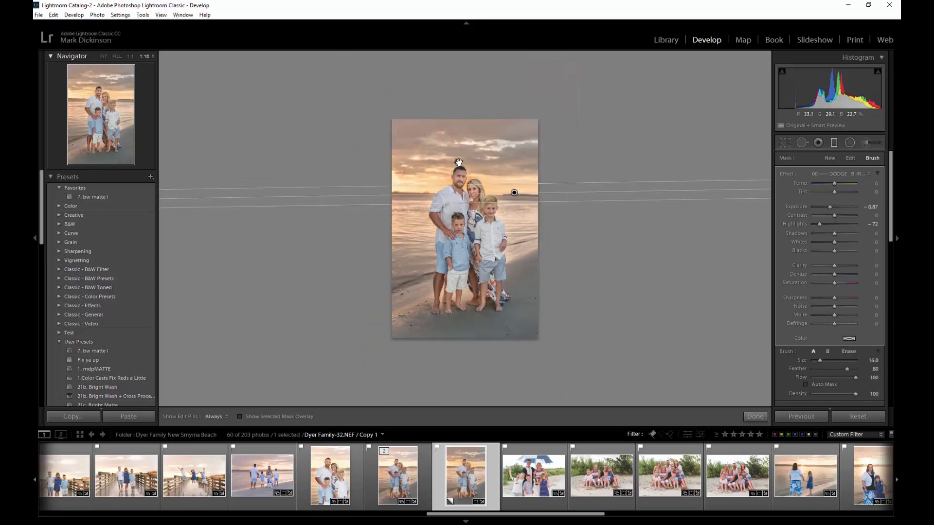
{"action": "key", "text": "ctrl+equal"}
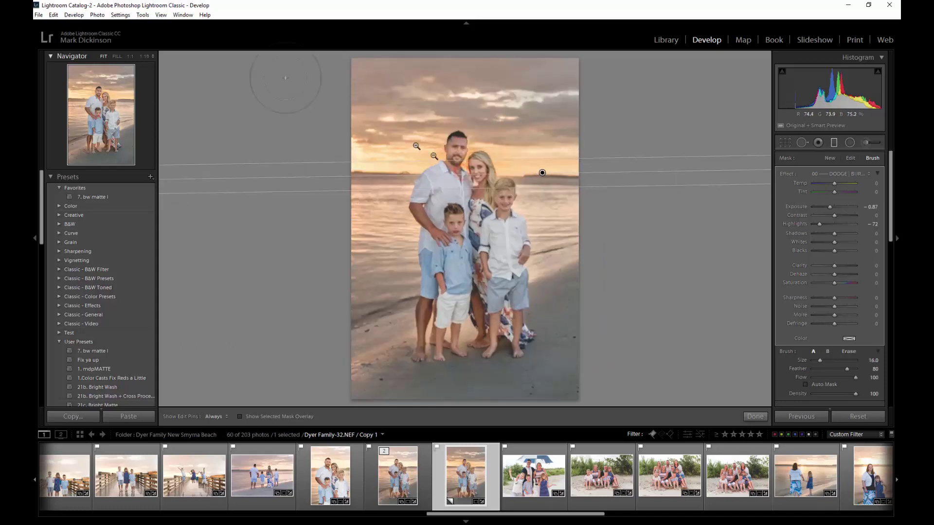
{"action": "left_click", "coordinate": [131, 56]}
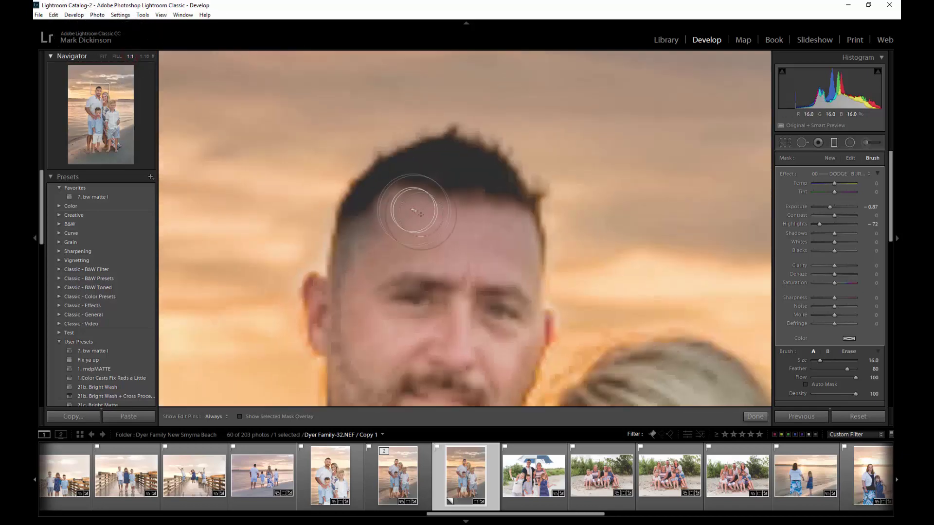
{"action": "left_click", "coordinate": [152, 56]}
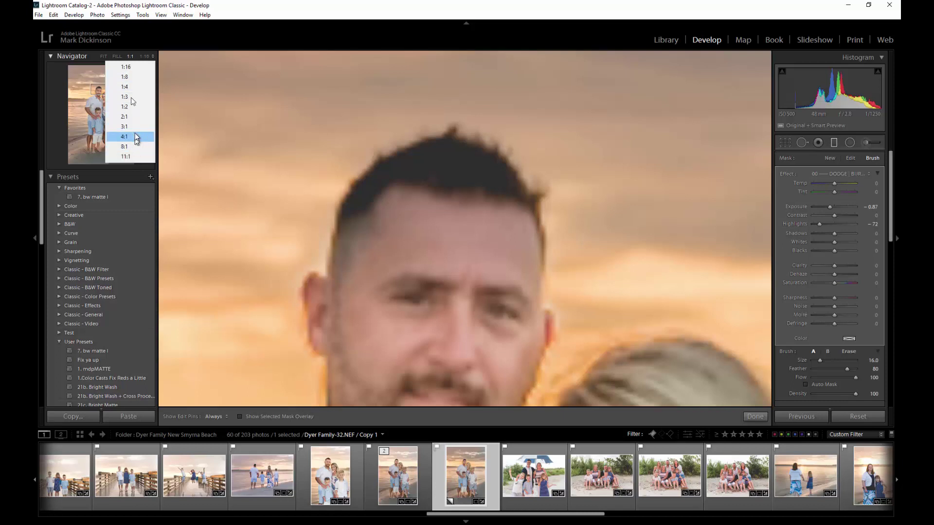
{"action": "left_click", "coordinate": [392, 10]}
{"action": "key", "text": "alt"}
{"action": "scroll", "coordinate": [482, 190], "scroll_direction": "up", "scroll_amount": 4}
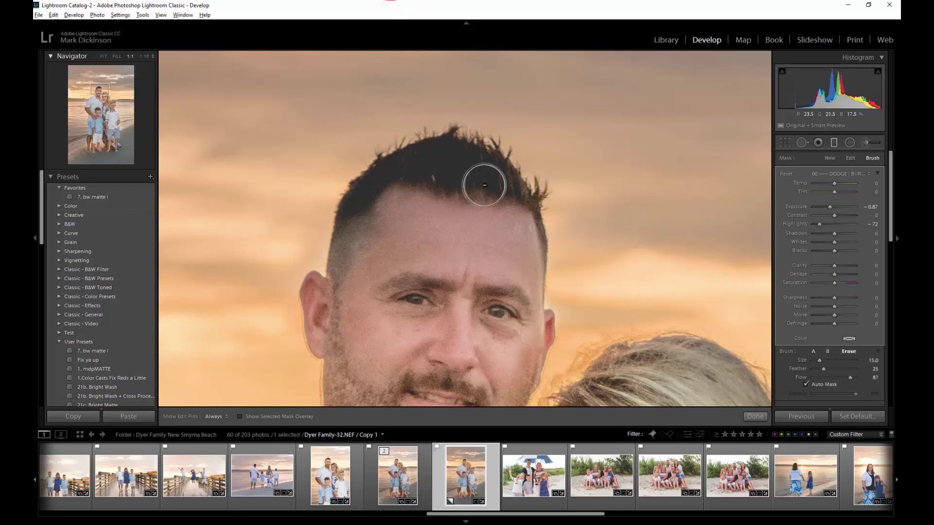
{"action": "key", "text": "h"}
{"action": "mouse_move", "coordinate": [439, 171]}
{"action": "left_mouse_down"}
{"action": "mouse_move", "coordinate": [359, 195]}
{"action": "mouse_move", "coordinate": [393, 176]}
{"action": "mouse_move", "coordinate": [368, 213]}
{"action": "mouse_move", "coordinate": [388, 188]}
{"action": "mouse_move", "coordinate": [435, 167]}
{"action": "mouse_move", "coordinate": [490, 191]}
{"action": "left_mouse_up"}
{"action": "key", "text": "h"}
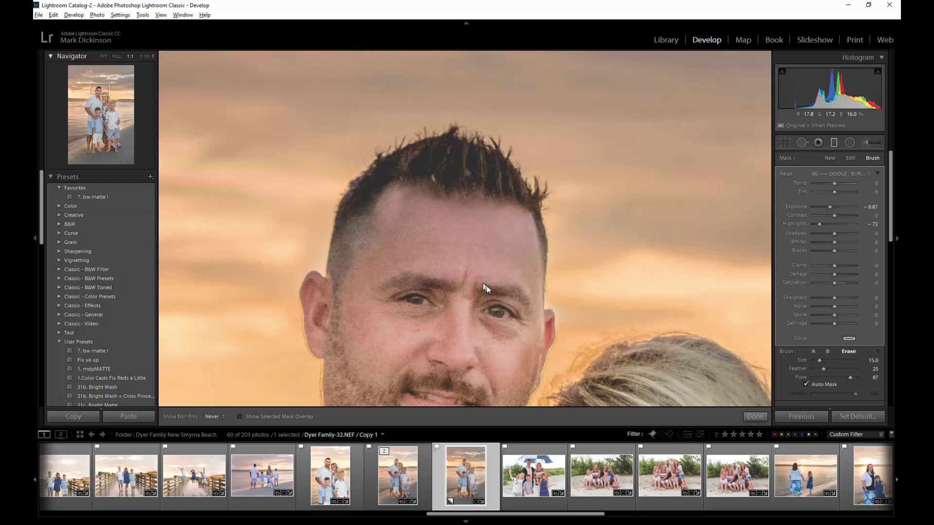
{"action": "left_click", "coordinate": [484, 286]}
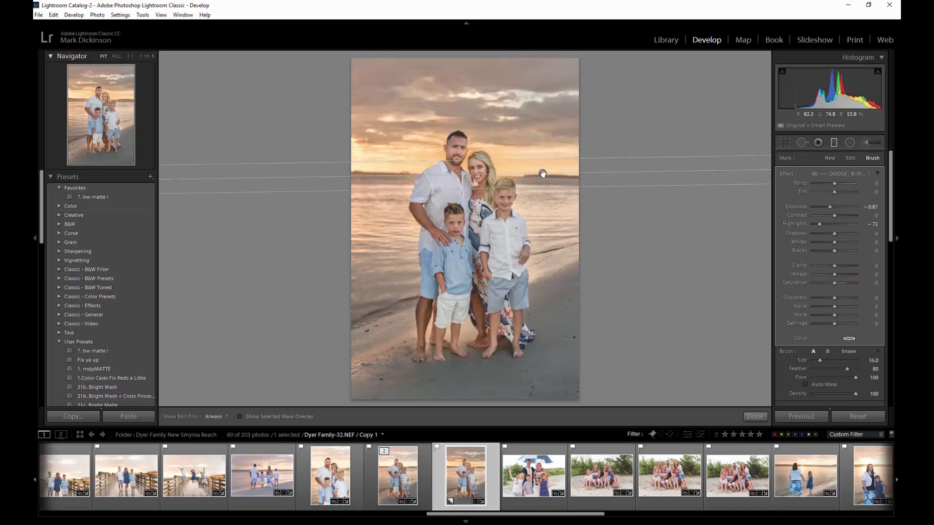
Check the sky filter's mask overlay and erase its remainder from the man's face with a size 6 eraser
{"action": "mouse_move", "coordinate": [543, 174]}
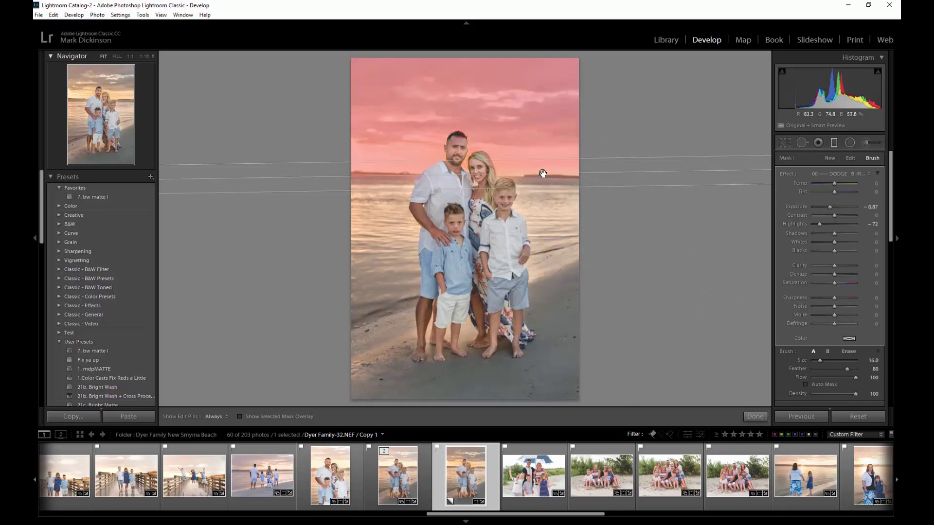
{"action": "key", "text": "alt"}
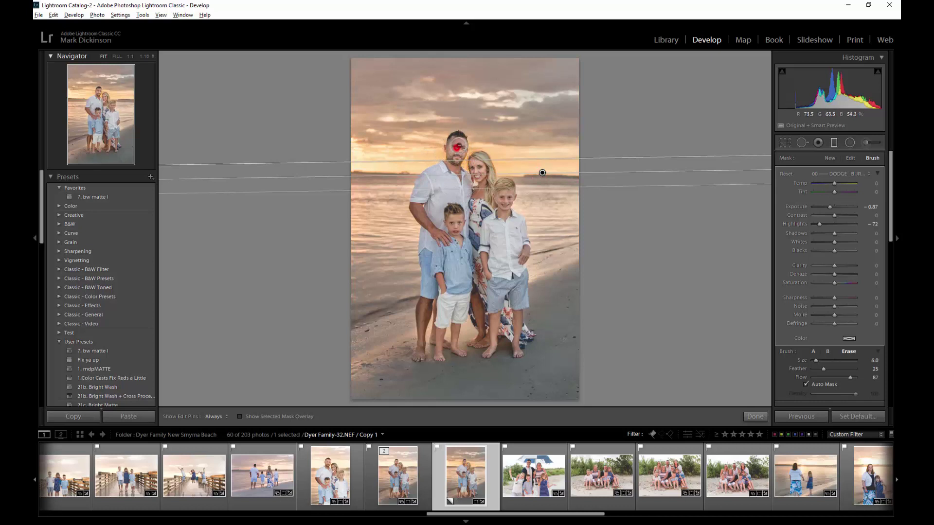
{"action": "key", "text": "h"}
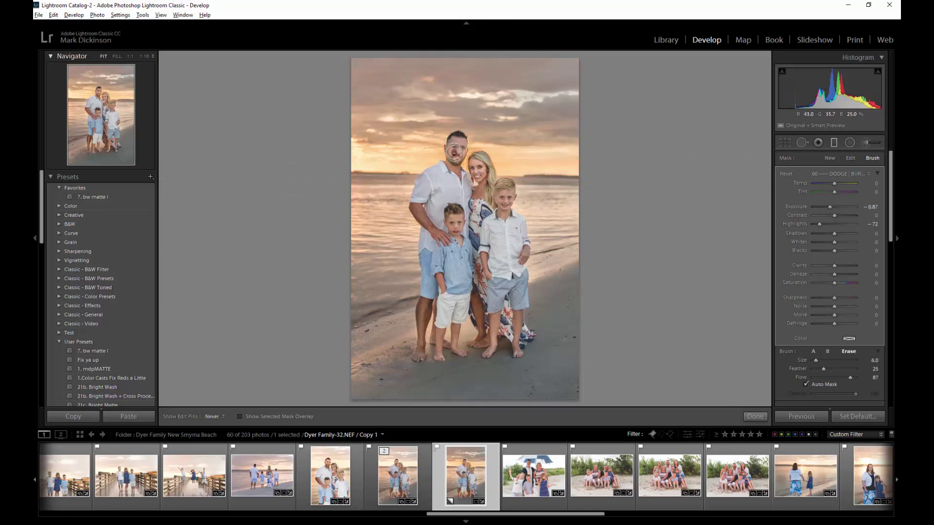